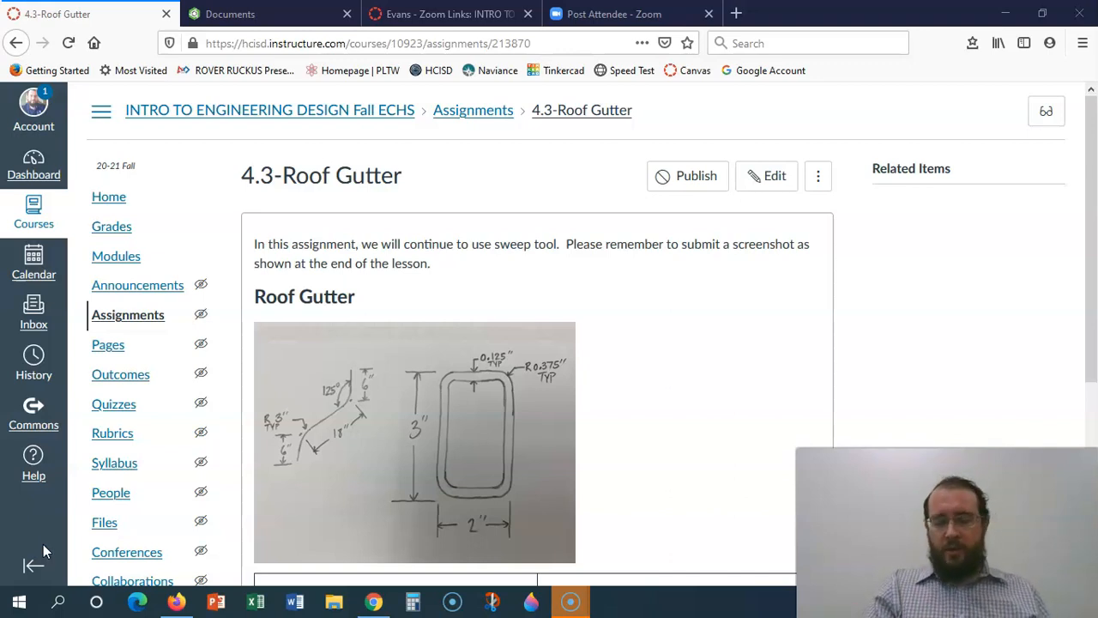
- Switch to Onshape and create a new document named Roof Gutter 3JLE
left_click(262, 19)
left_click(95, 142)
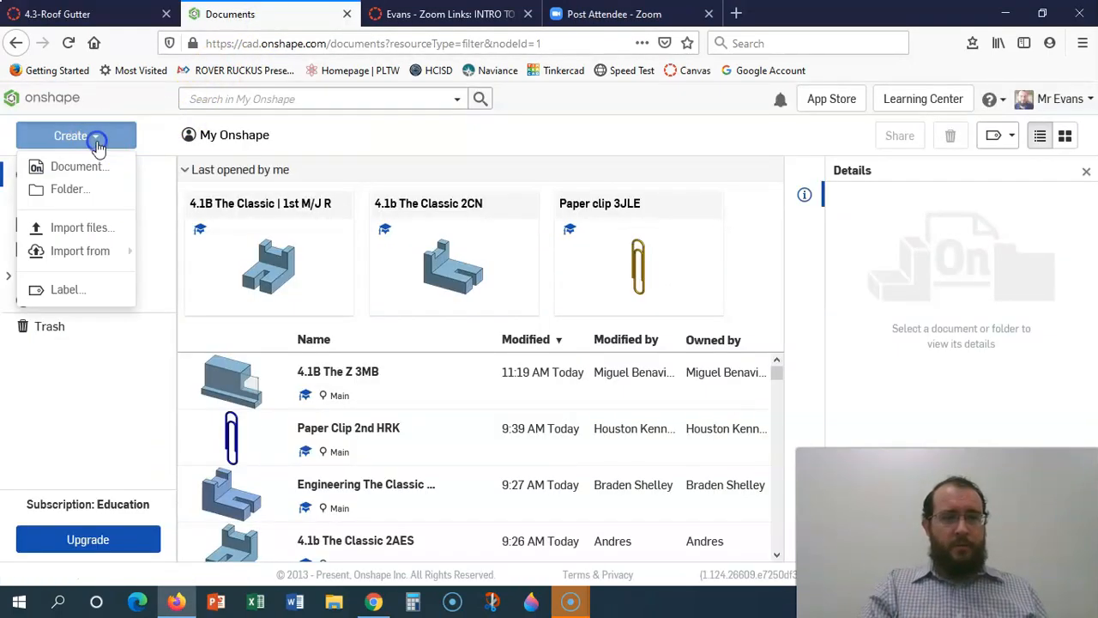
left_click(86, 166)
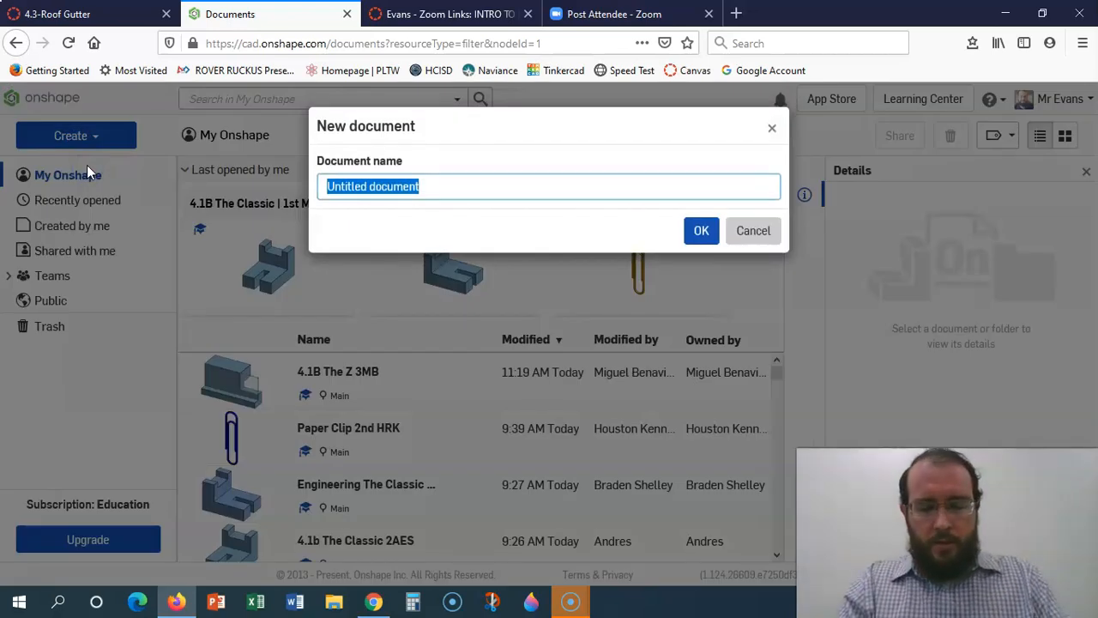
type("Roof Gutter 3JLE")
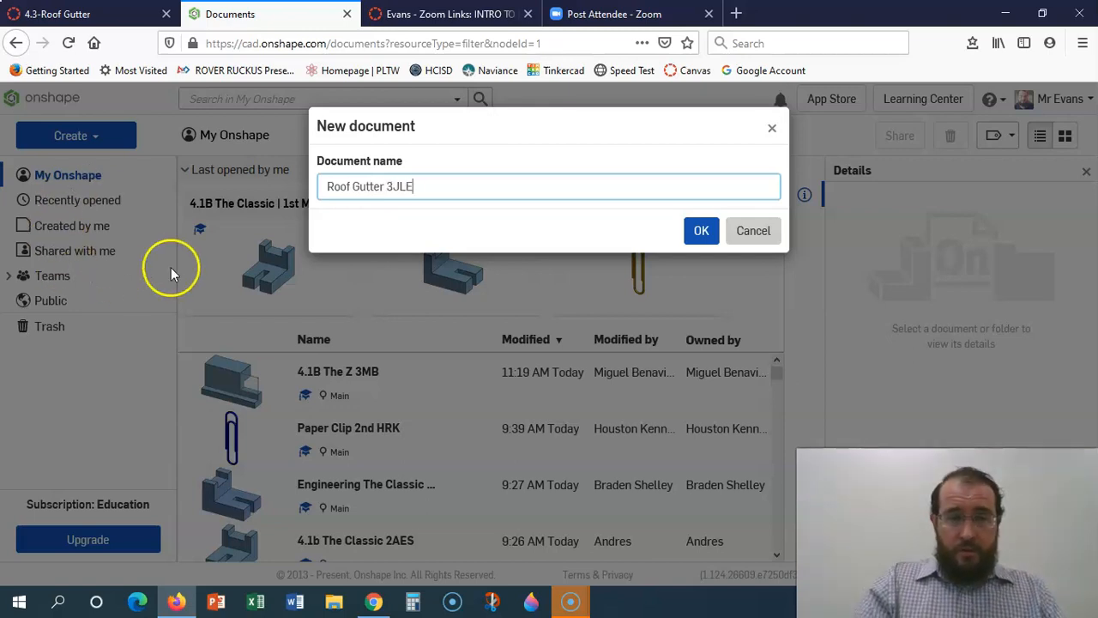
left_click(701, 229)
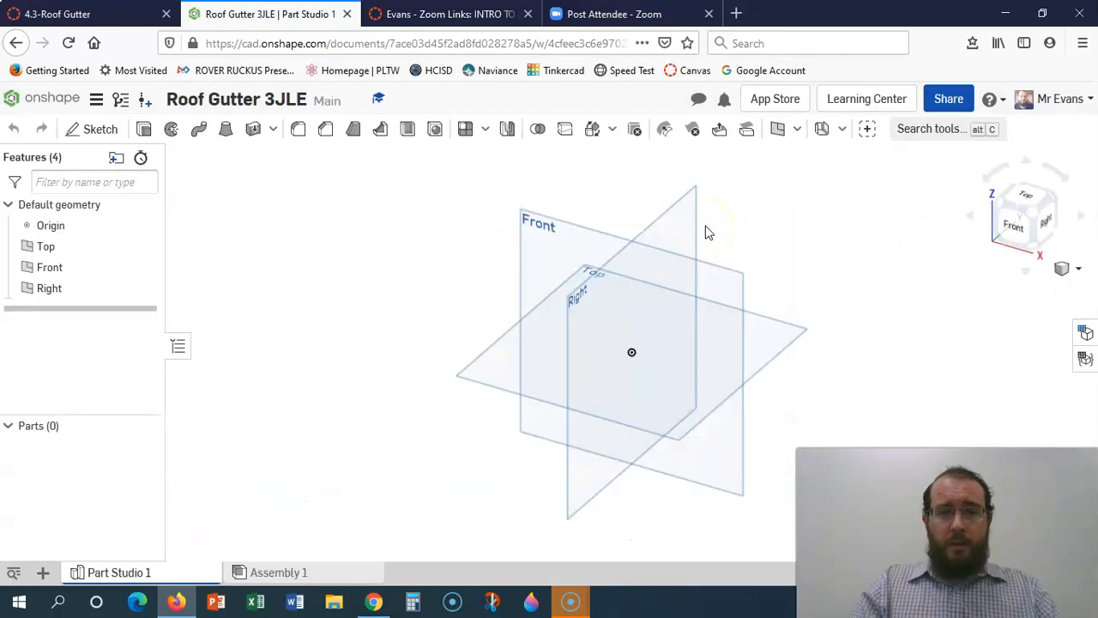
- Start a sketch on the Front plane and draw a 6-inch line straight down from the origin
left_click(90, 129)
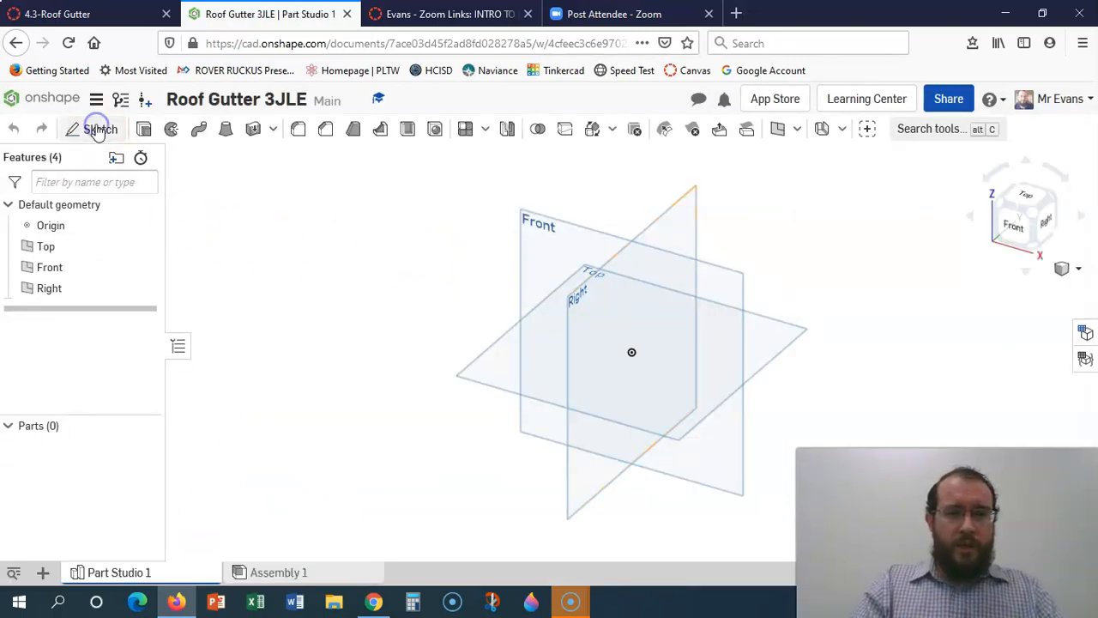
left_click(581, 230)
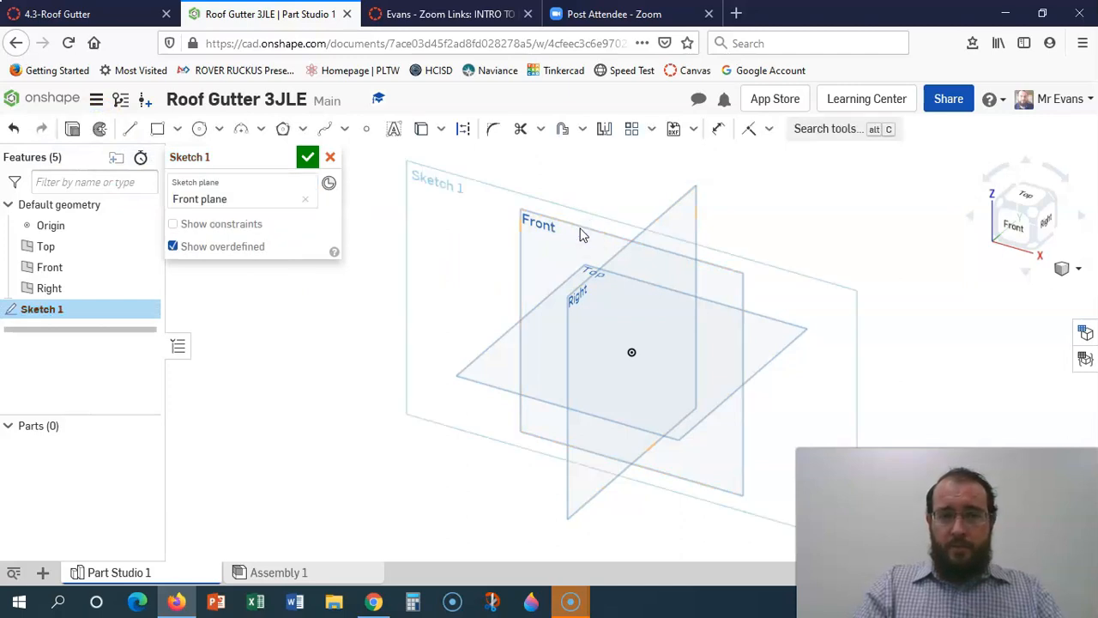
left_click(1009, 219)
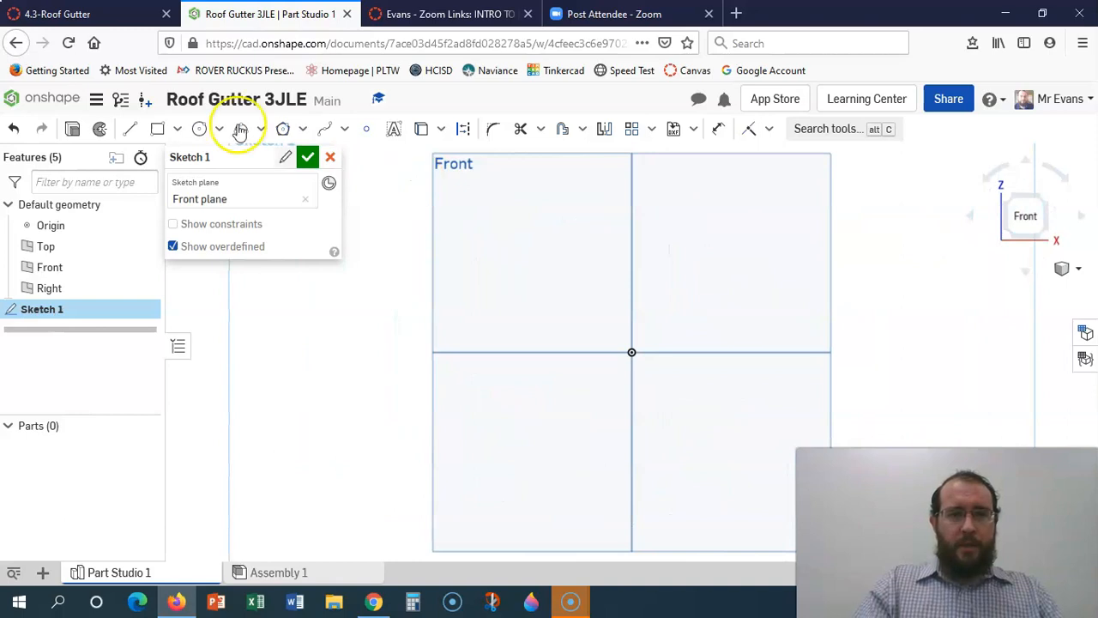
left_click(131, 131)
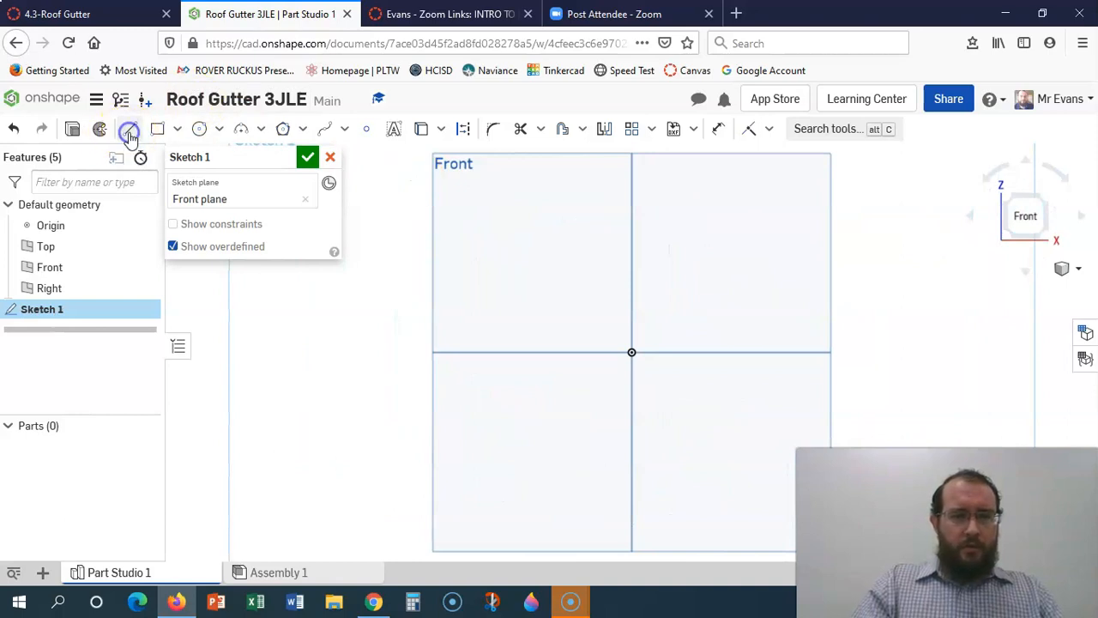
left_click(631, 352)
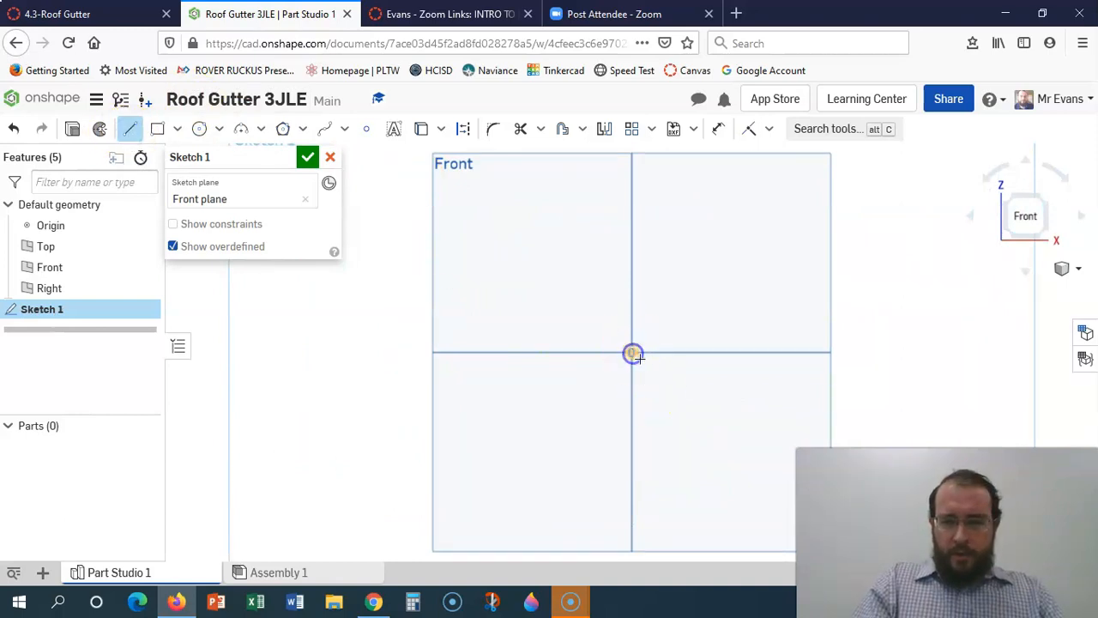
left_click(634, 439)
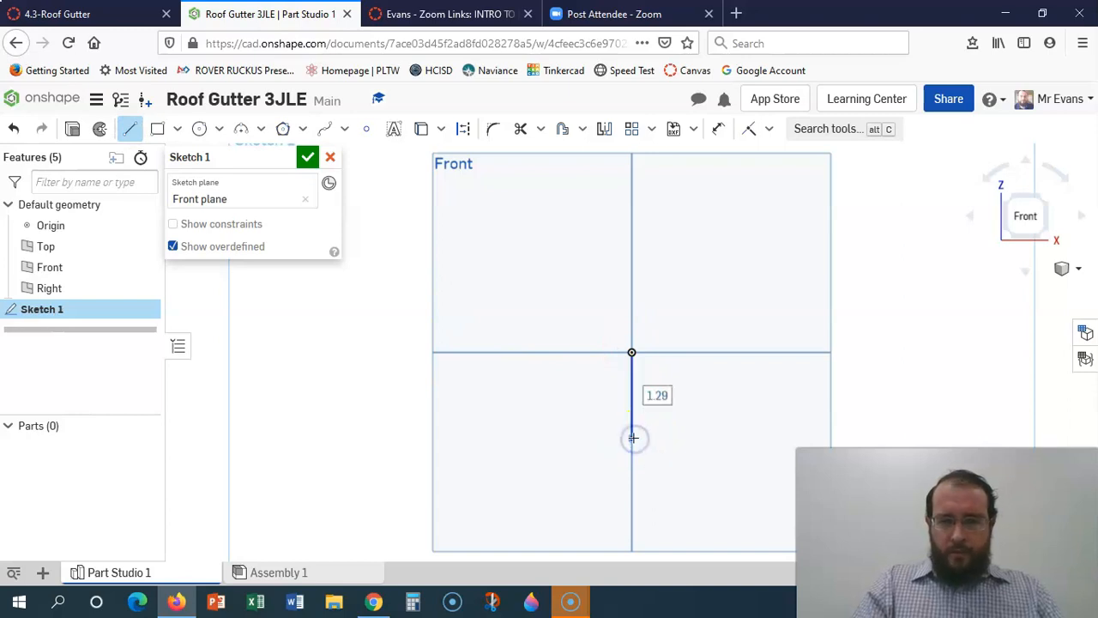
type("6")
key("Return")
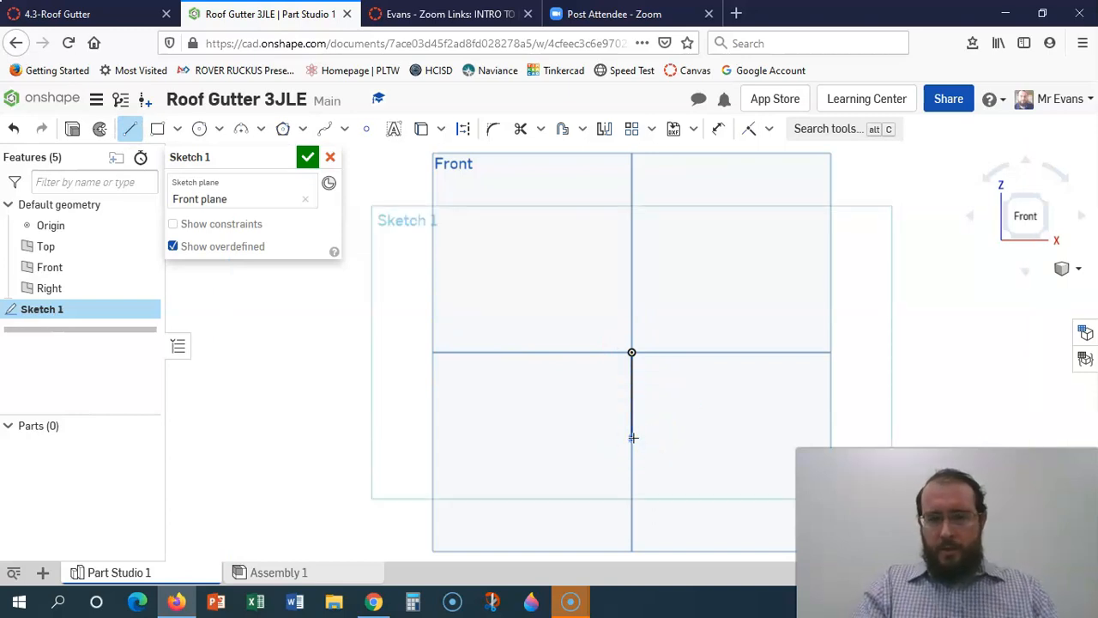
- Continue the path from the vertical line's lower end with an 18-inch line sloping down to the left
left_click(1025, 216)
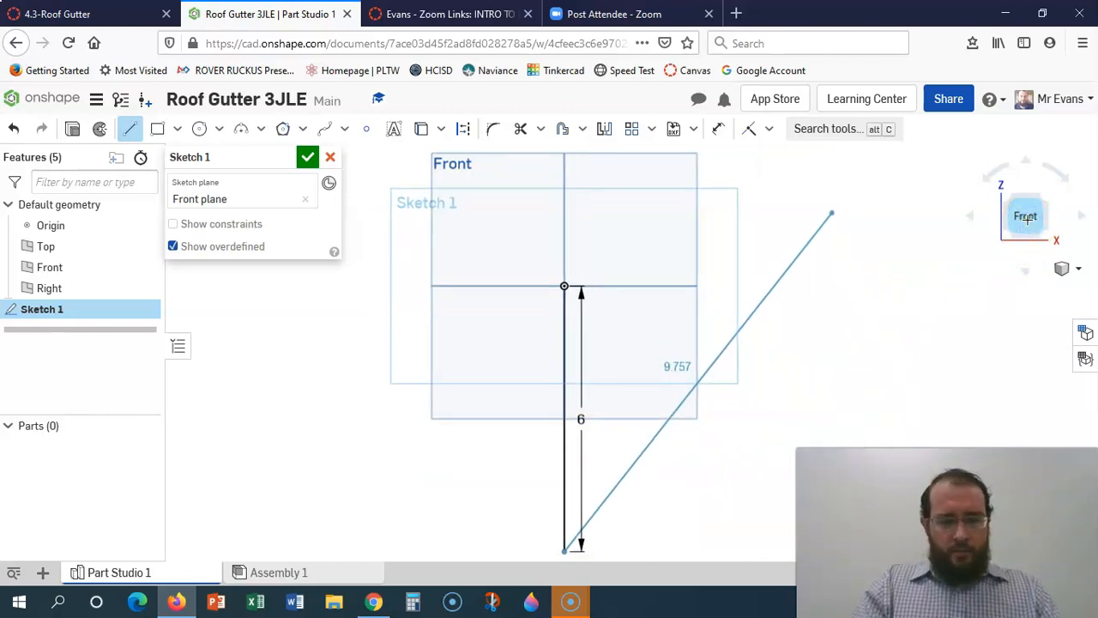
scroll(1026, 220, "up", 5)
scroll(1027, 219, "down", 9)
scroll(1027, 219, "down", 5)
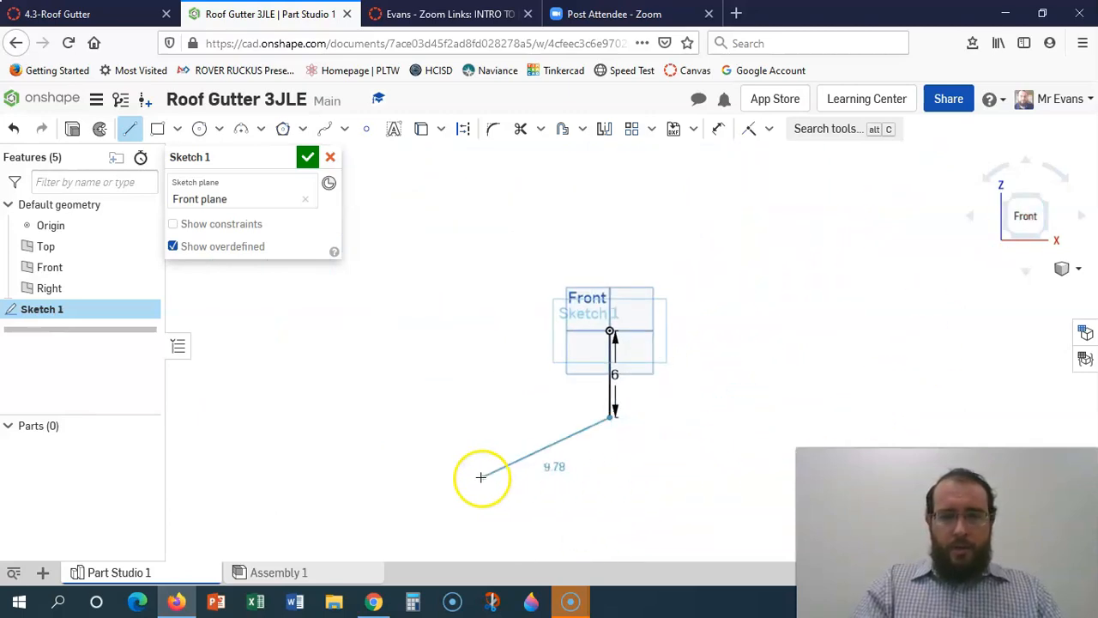
left_click(498, 512)
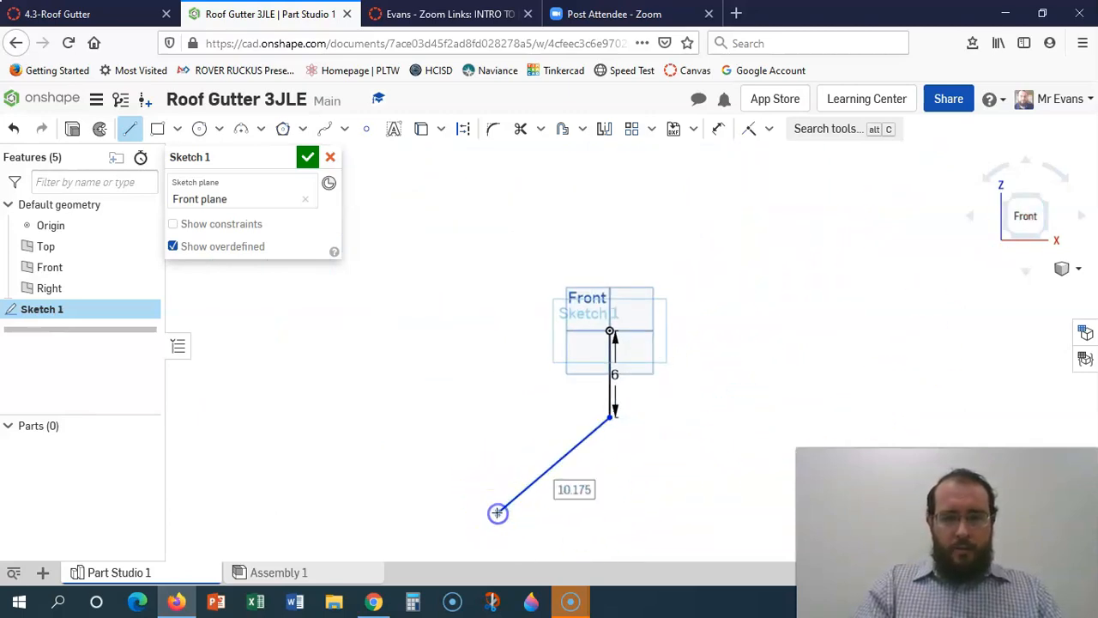
type("18")
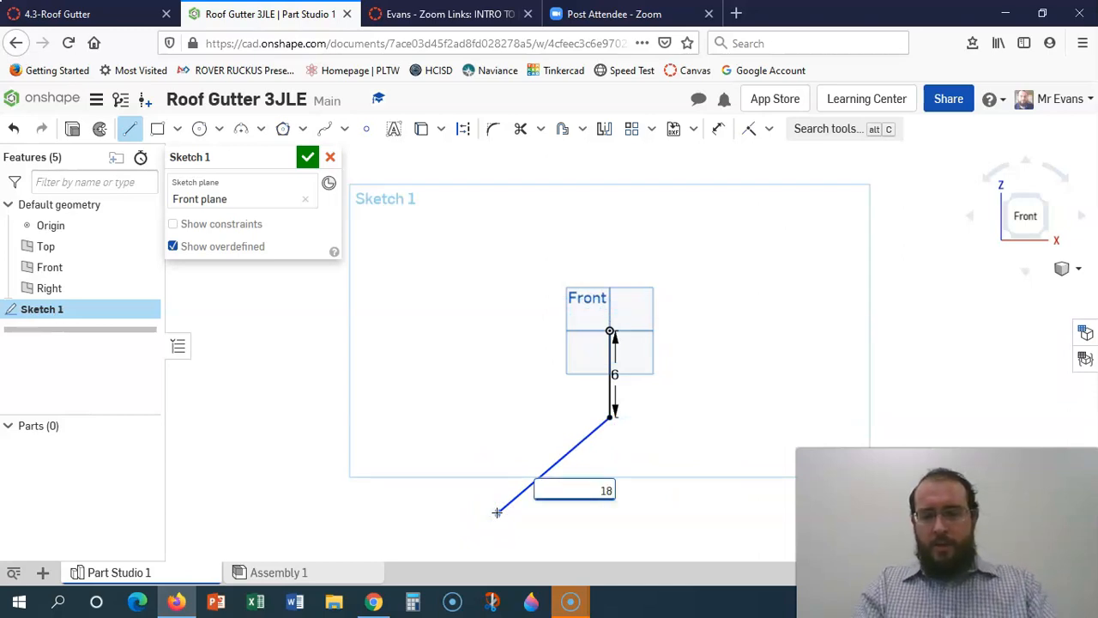
key("Return")
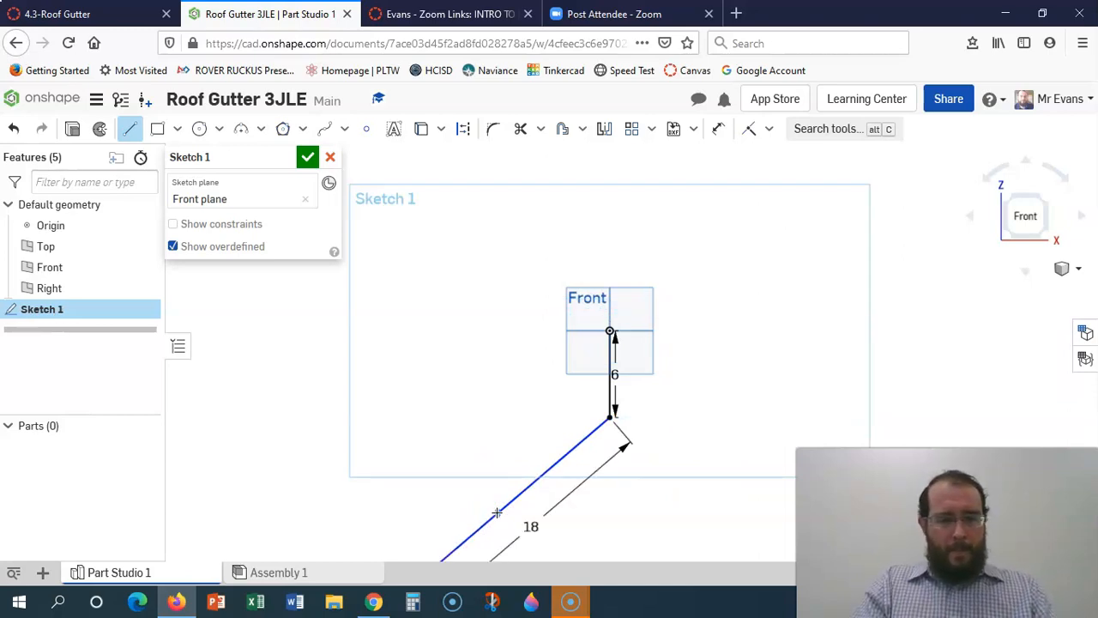
- Draw a 6-inch vertical line down from the sloped line's lower end and place its dimension on its left side
left_click(1030, 214)
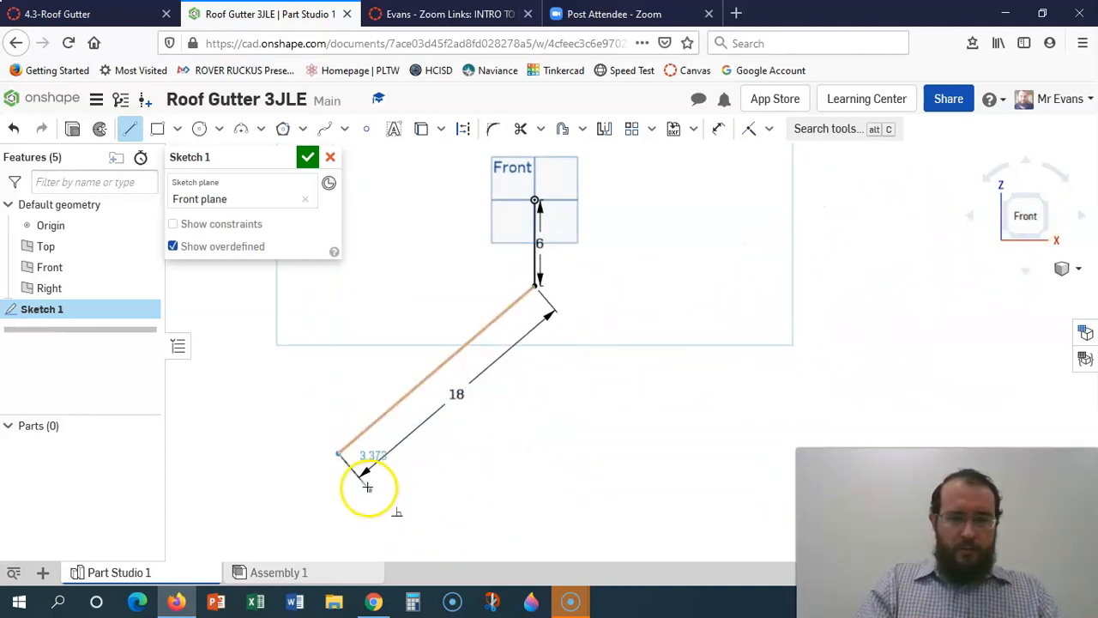
left_click(335, 517)
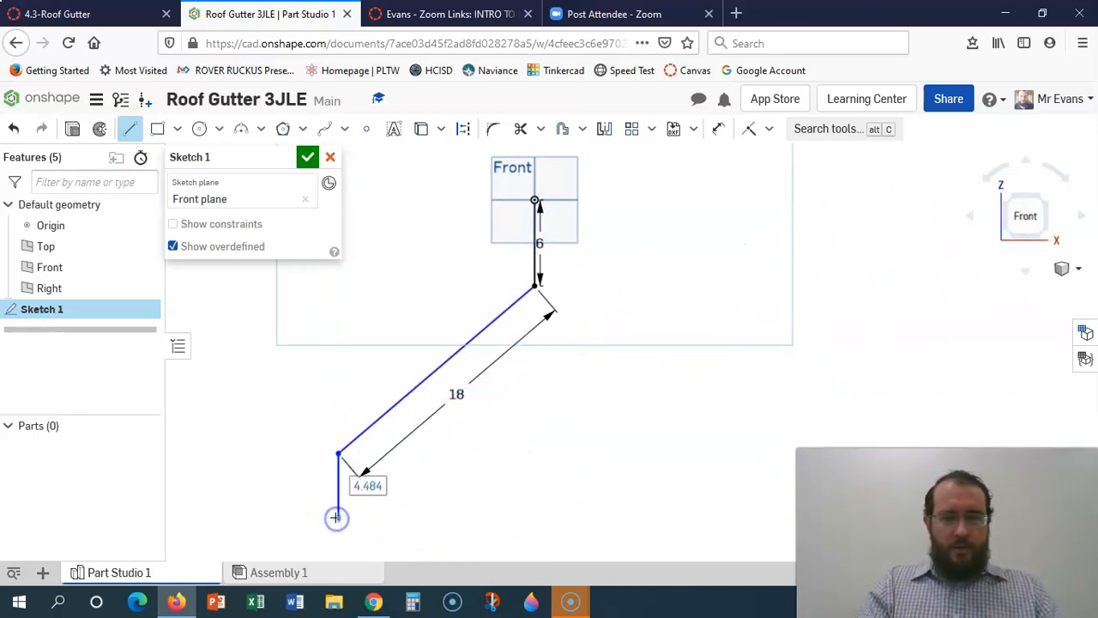
type("6")
key("Return")
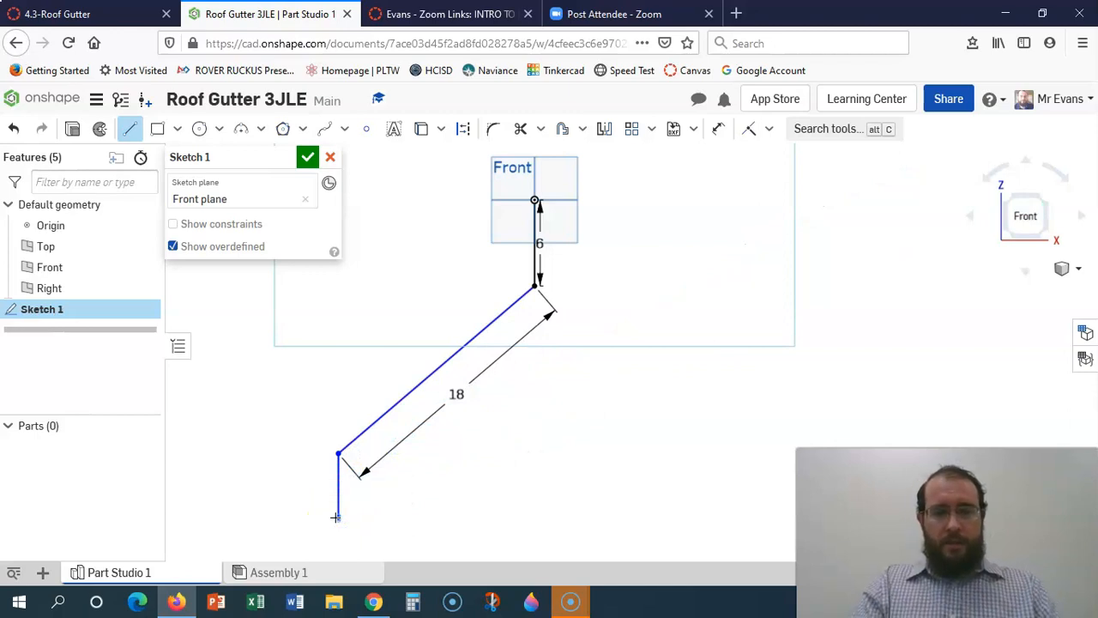
key("Escape")
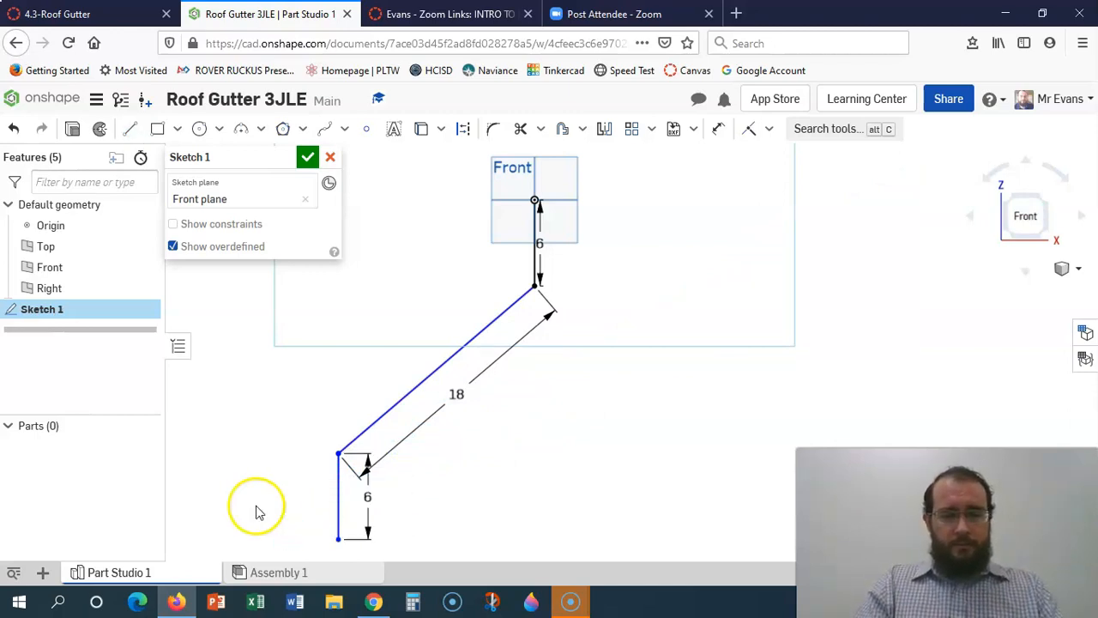
left_click_drag(369, 498, 287, 492)
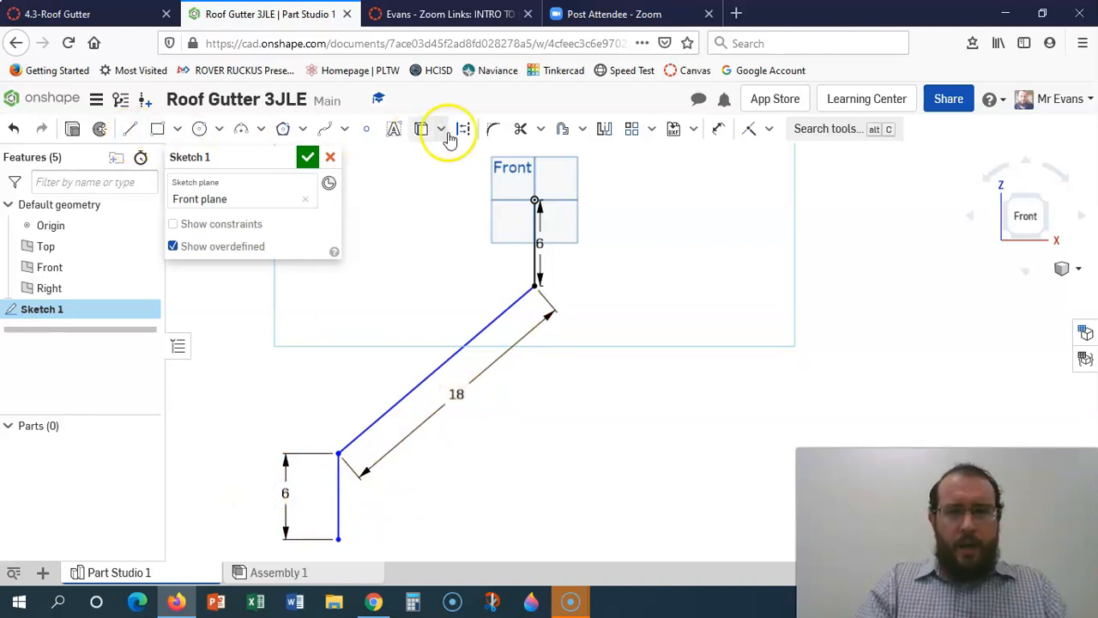
- Dimension the angle between the upper vertical line and the sloped line at 125 degrees
left_click(717, 129)
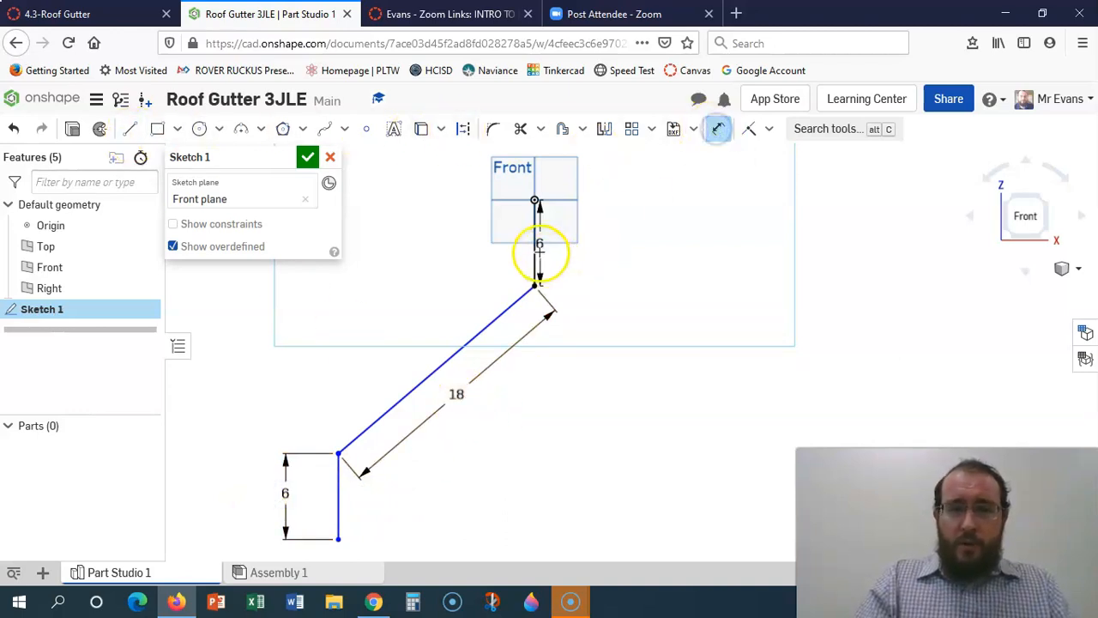
left_click(532, 241)
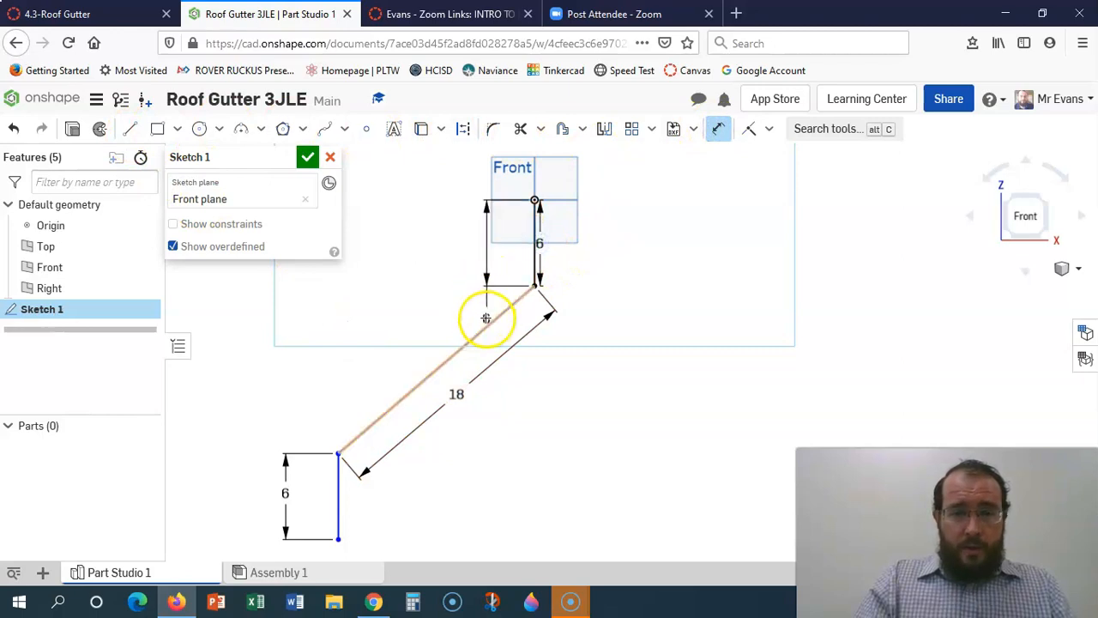
left_click(489, 321)
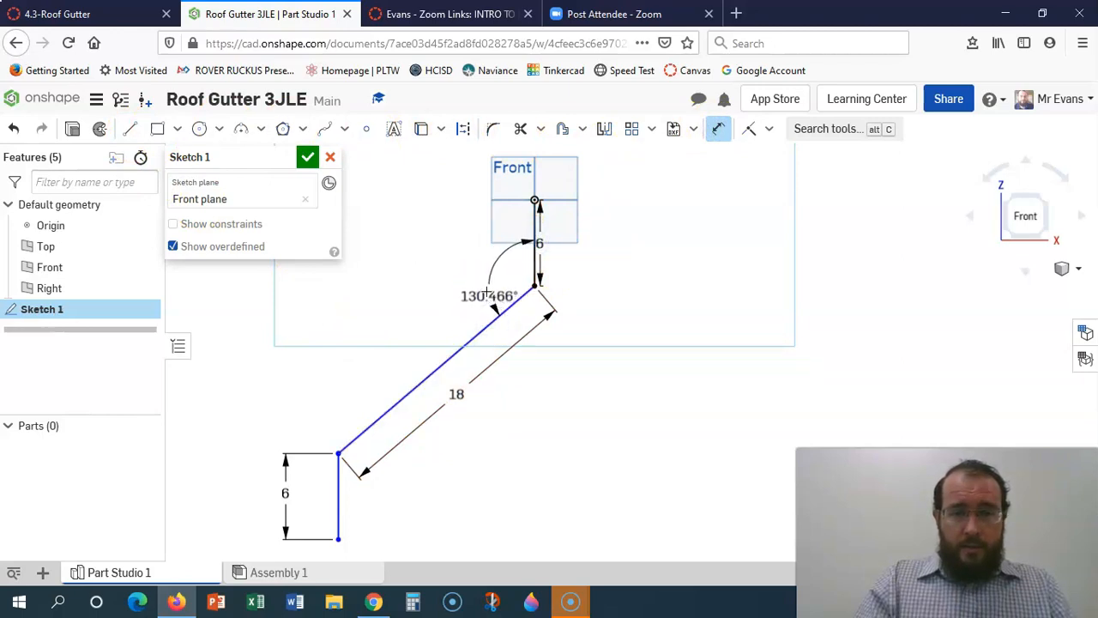
left_click(474, 269)
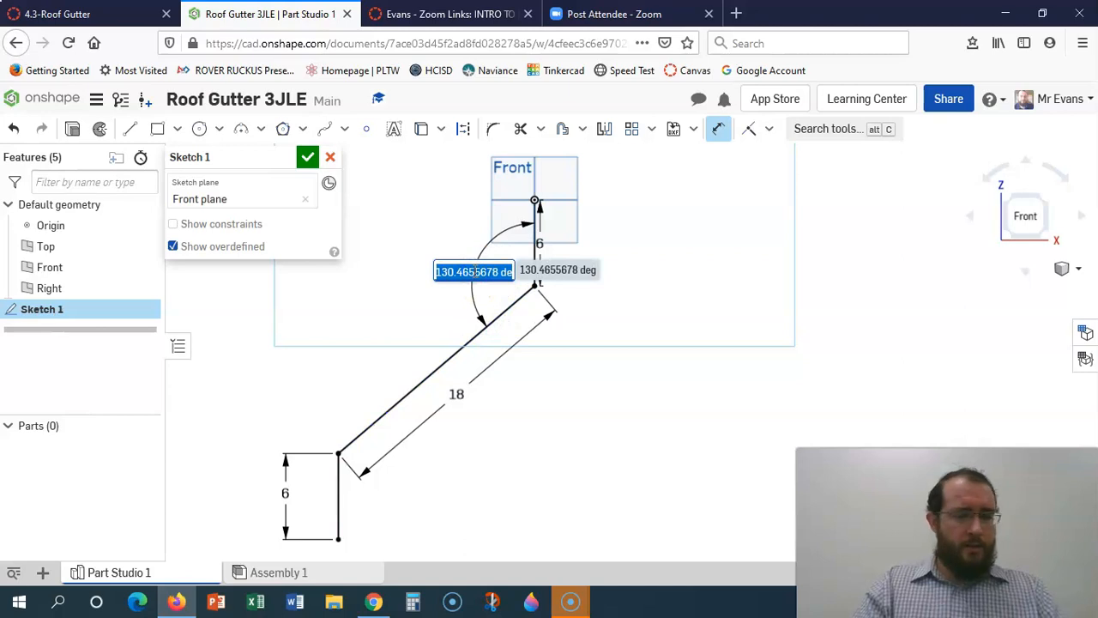
type("125")
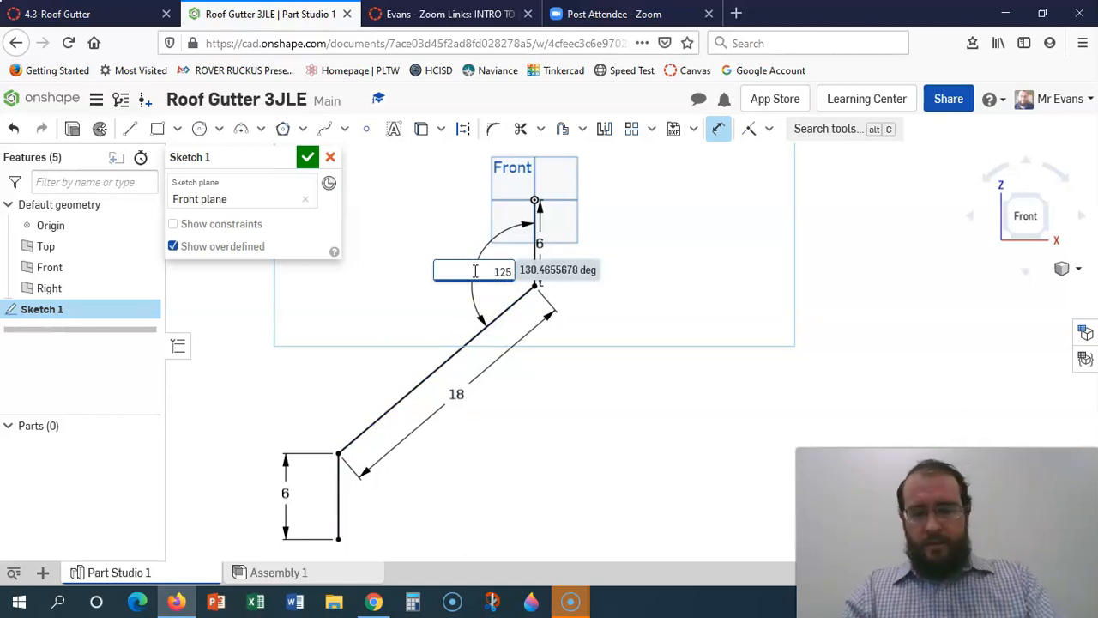
key("Return")
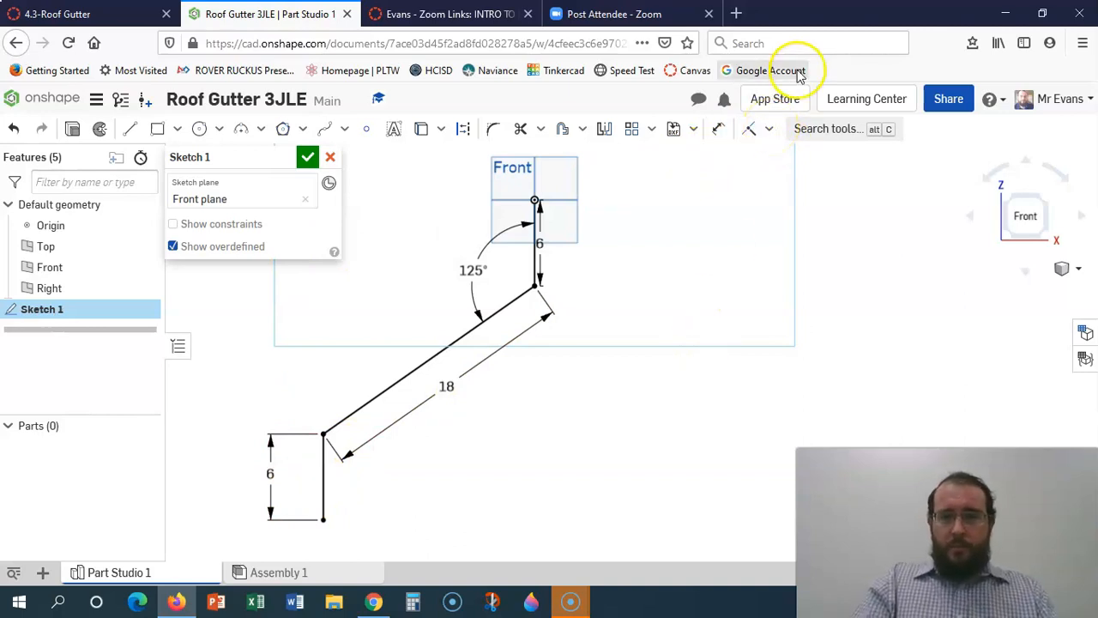
left_click(325, 485)
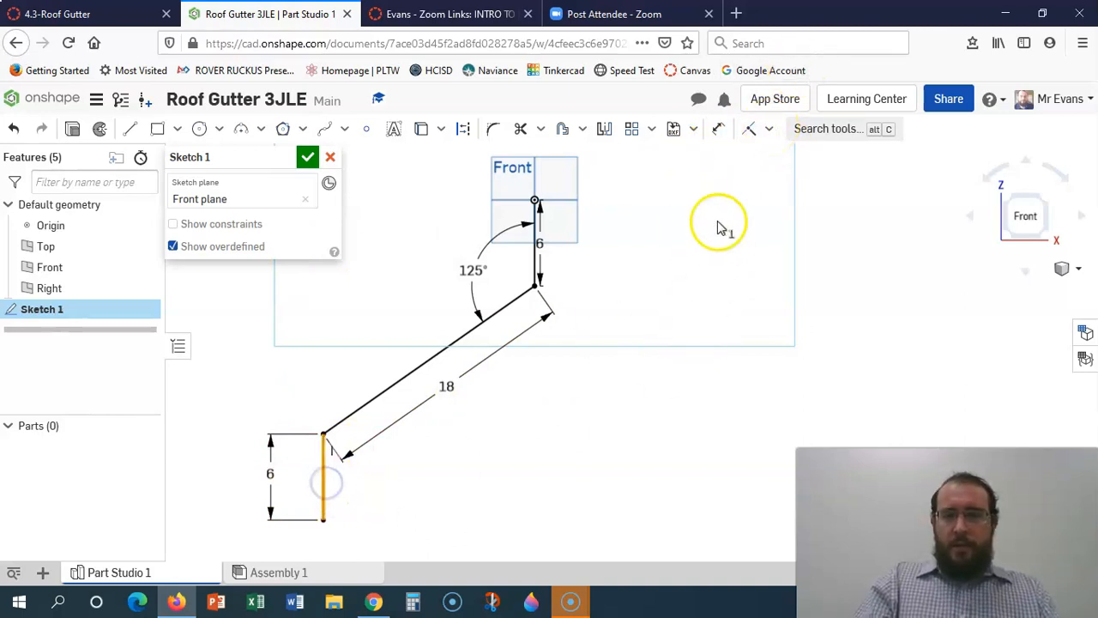
left_click(769, 128)
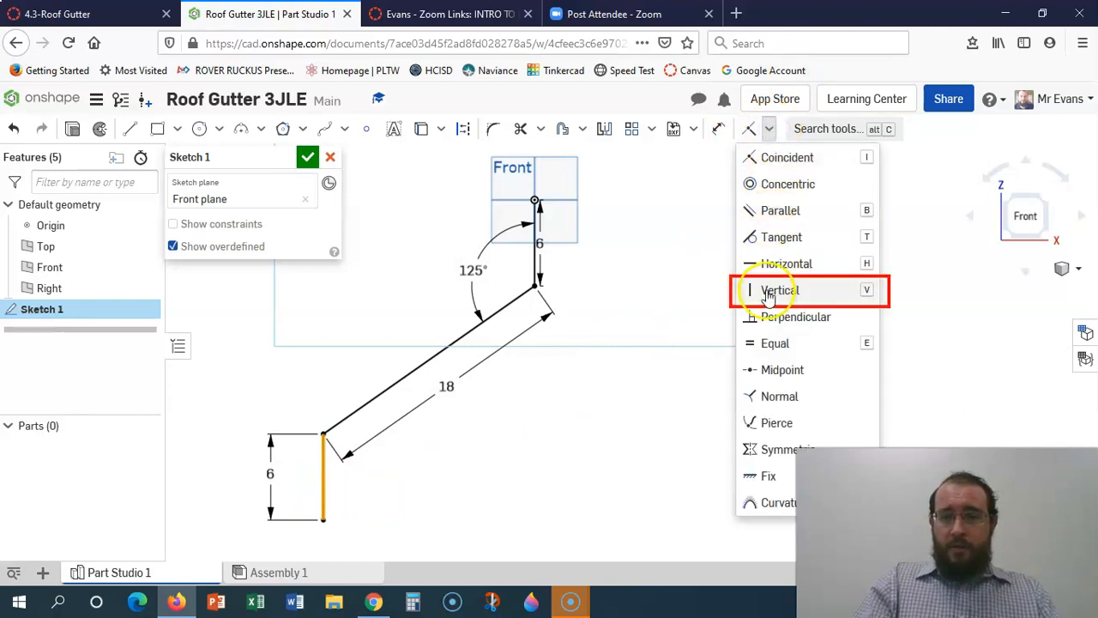
left_click(552, 461)
left_click(467, 478)
left_click(322, 477)
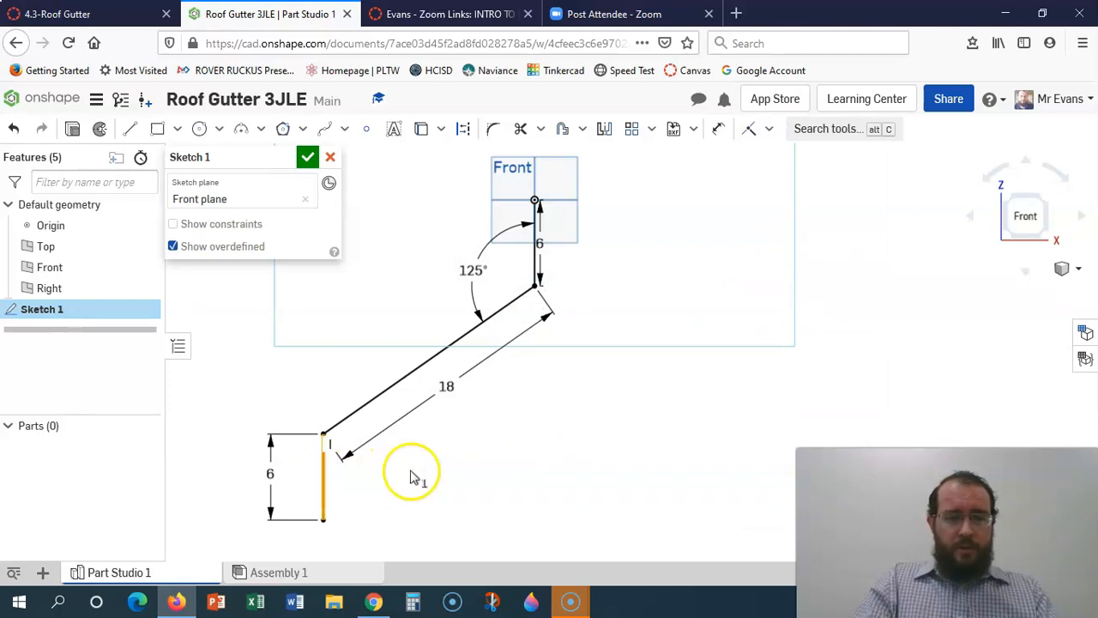
left_click(537, 242)
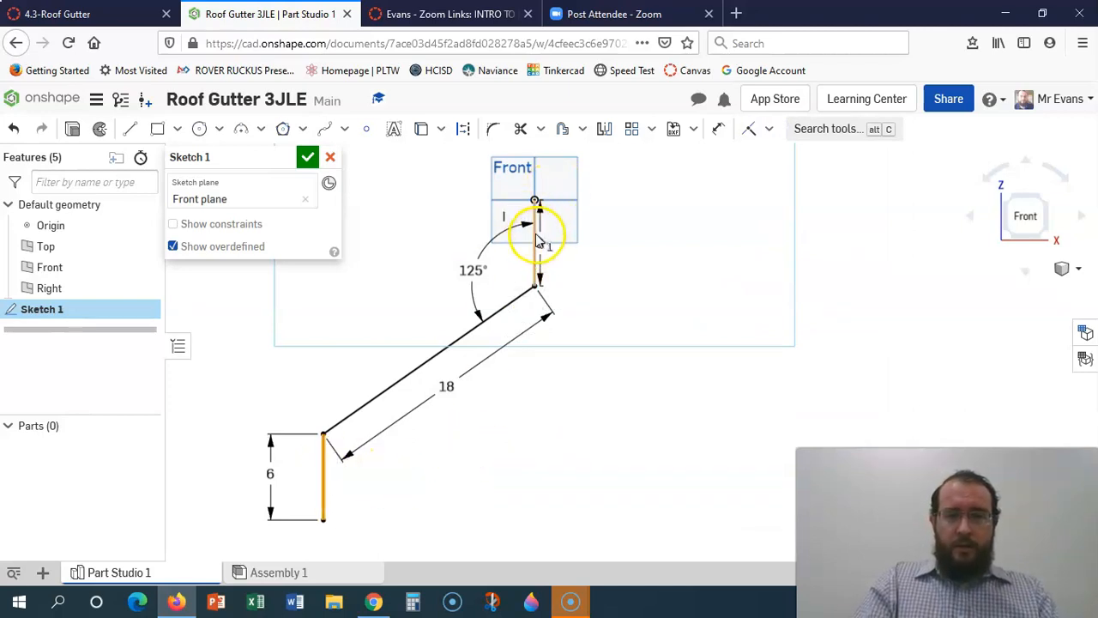
left_click(630, 292)
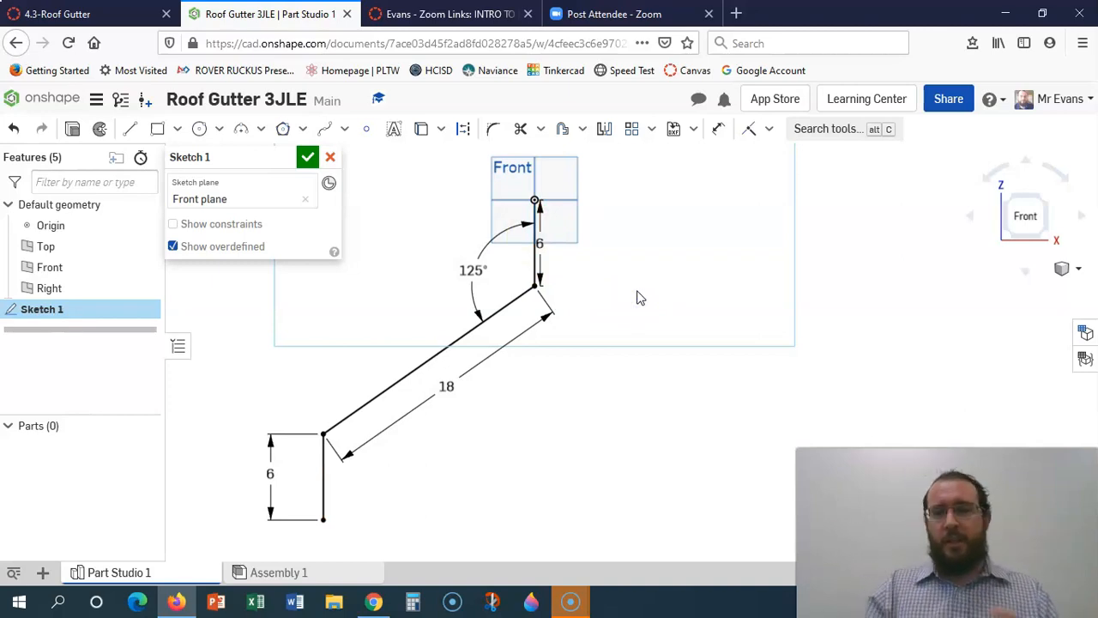
left_click(769, 128)
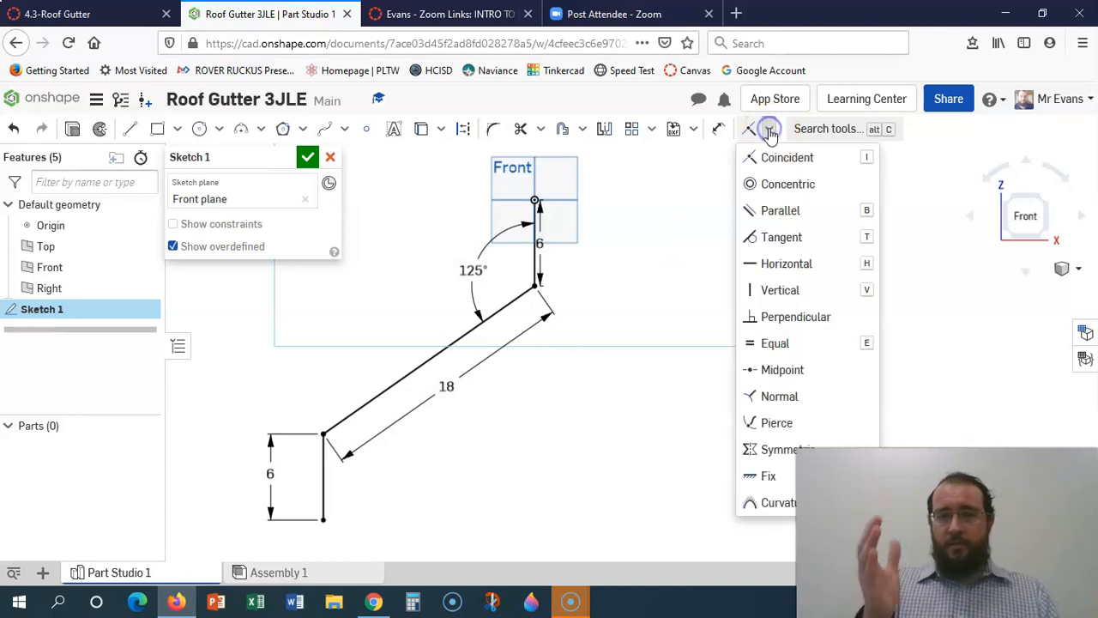
left_click(548, 456)
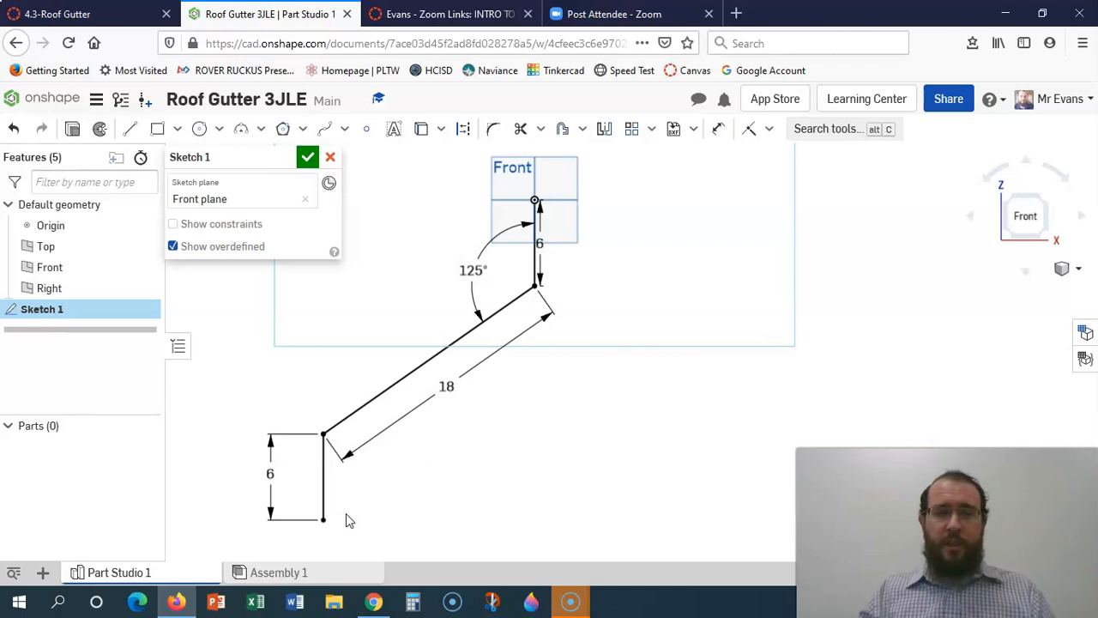
- Finish the gutter path sketch on the Front plane
left_click(307, 160)
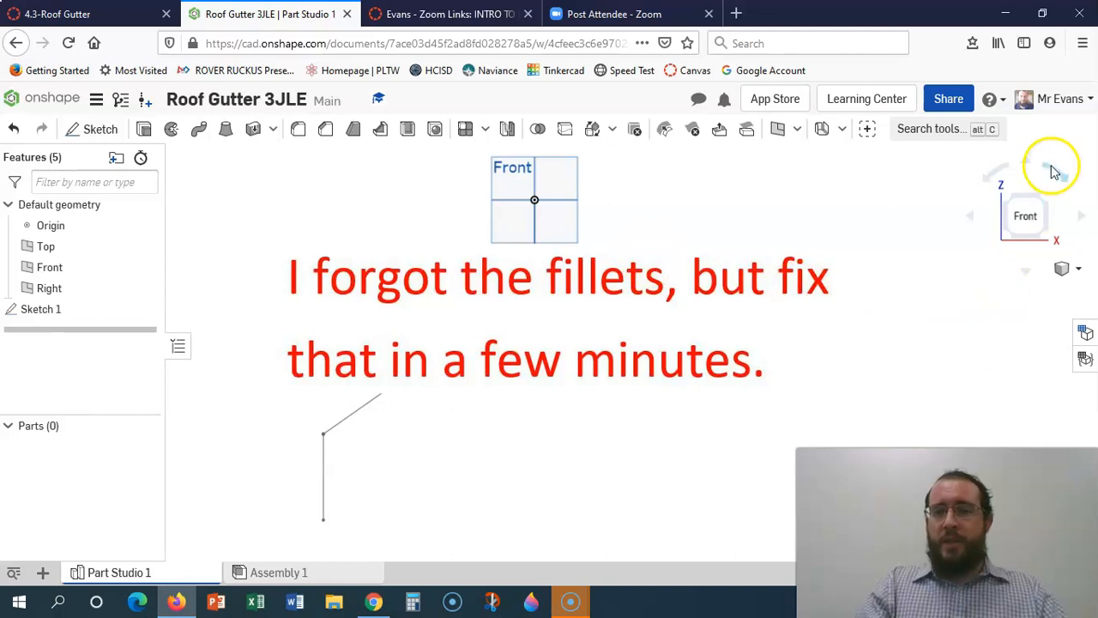
- Start a new sketch on the Top plane and view it straight on with the origin centred
left_click(1049, 199)
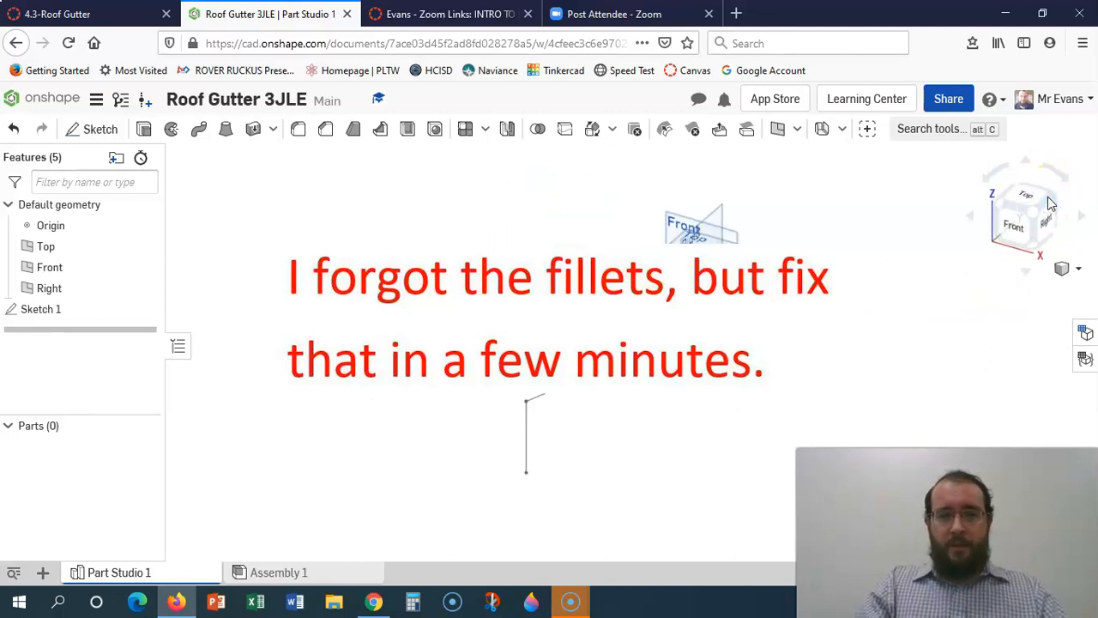
left_click(97, 129)
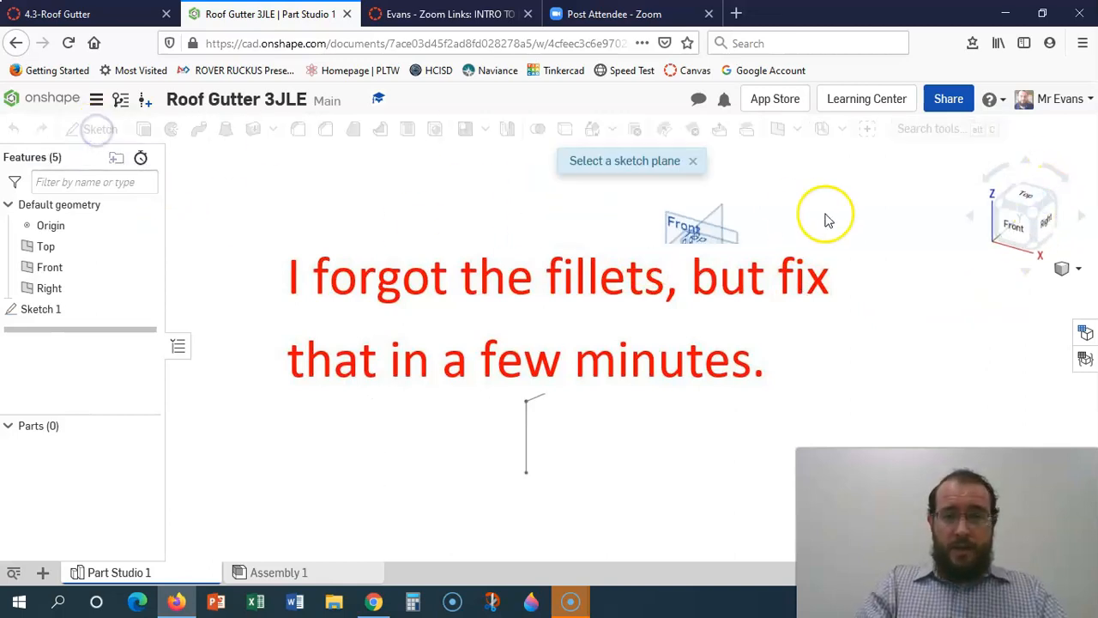
left_click(748, 255)
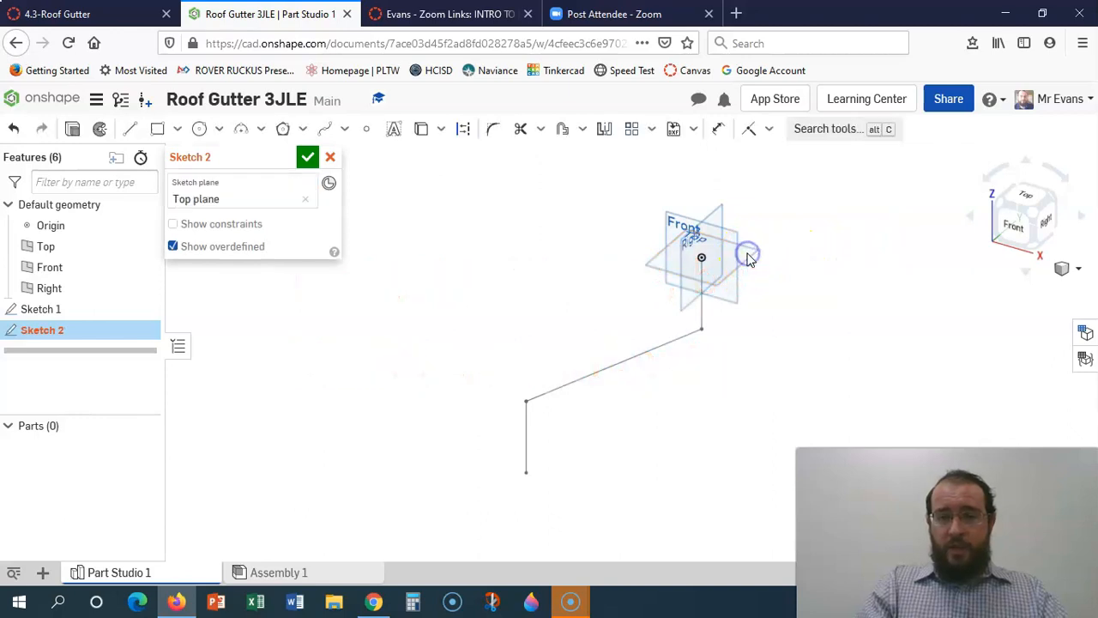
left_click(1026, 205)
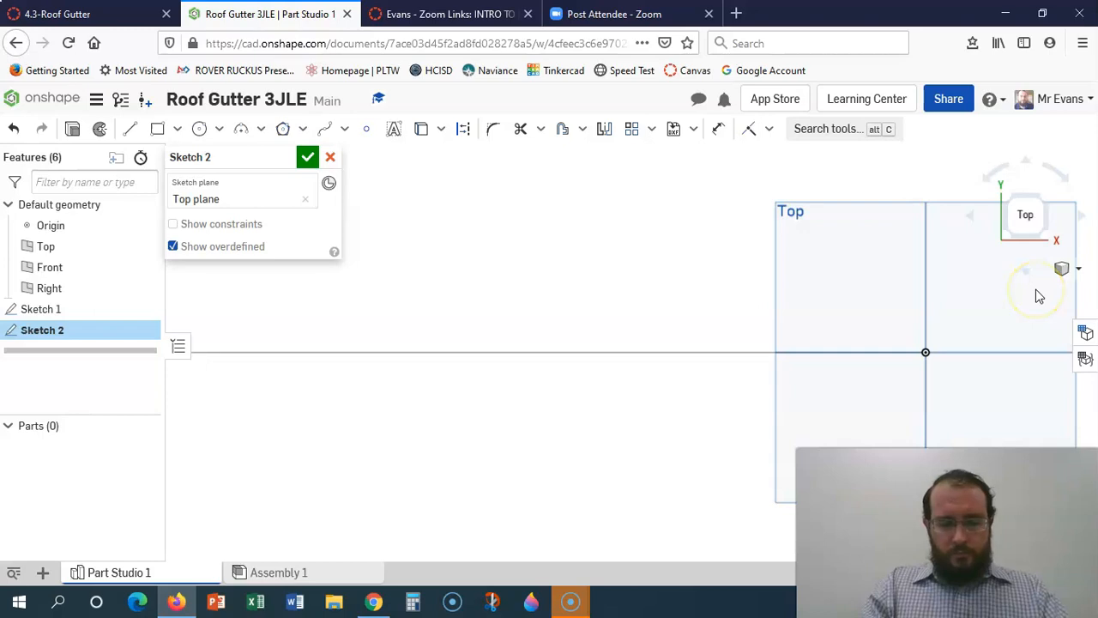
key("ctrl+Right")
key("ctrl+Left")
key("ctrl+Left")
key("ctrl+Left")
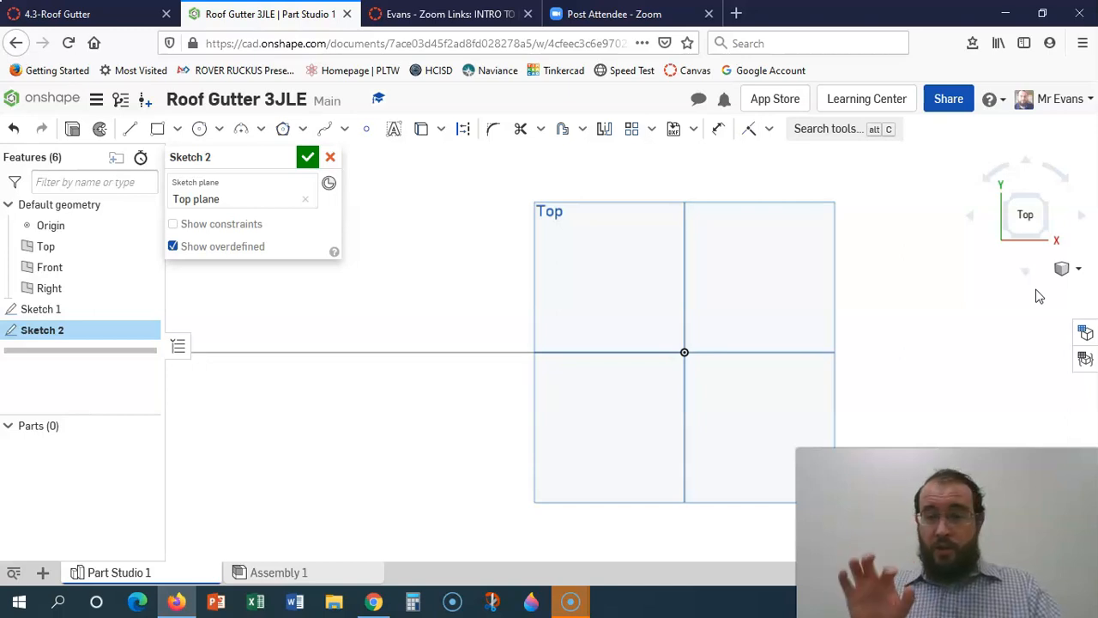
key("ctrl+Left")
key("ctrl+Right")
key("ctrl+Left")
key("ctrl+Right")
key("ctrl+Left")
key("ctrl+Right")
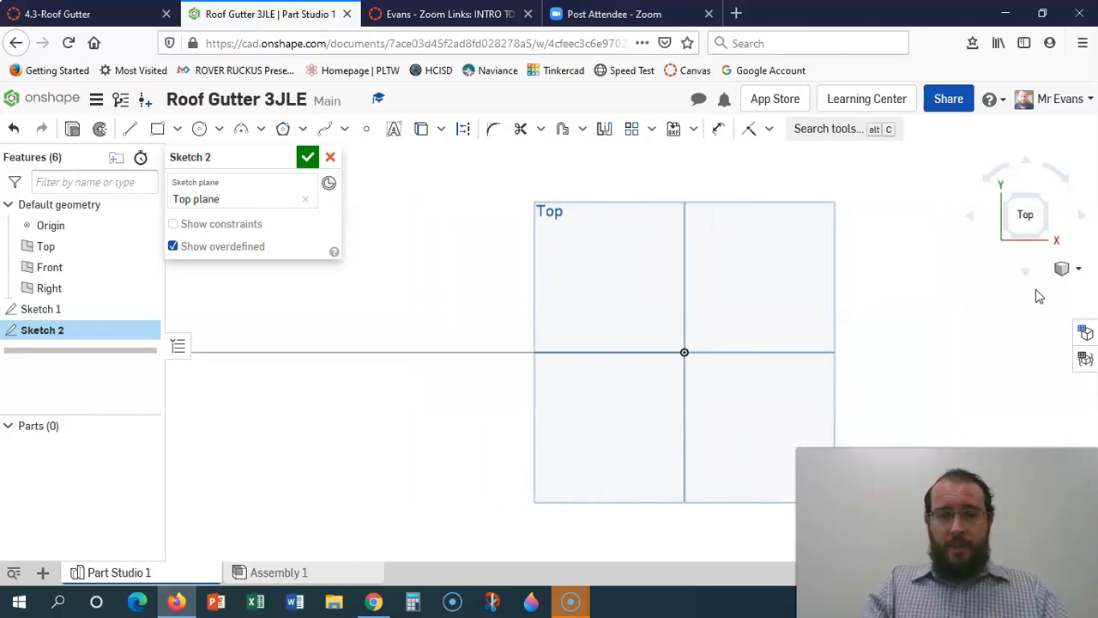
- Draw a center point rectangle about 1.4 in wide and 3.1 in tall, centred on the origin
left_click(157, 128)
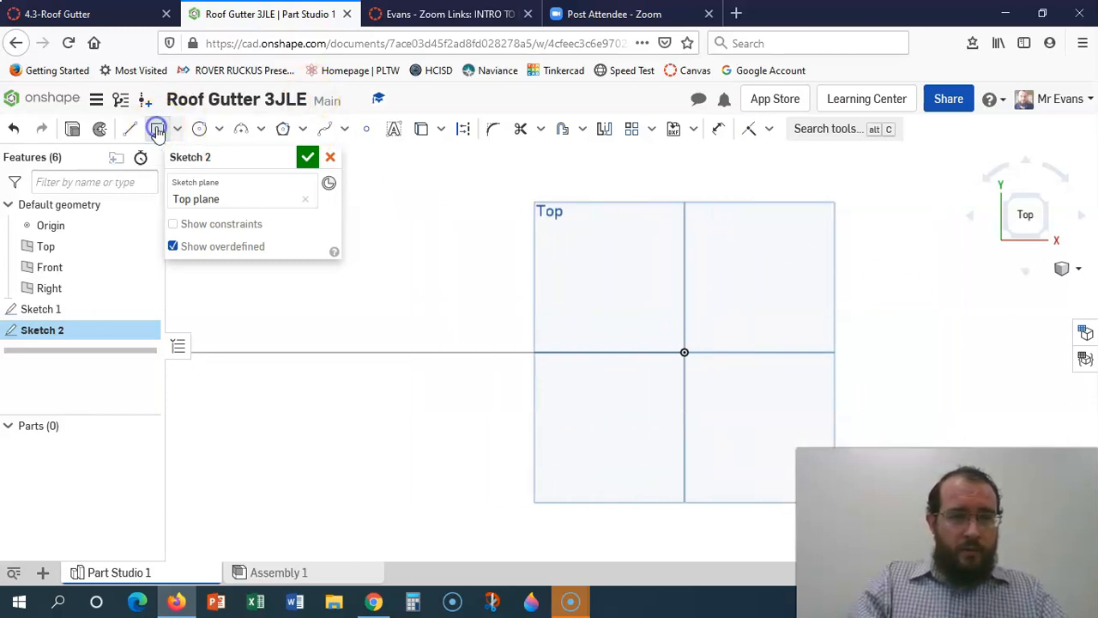
left_click(177, 129)
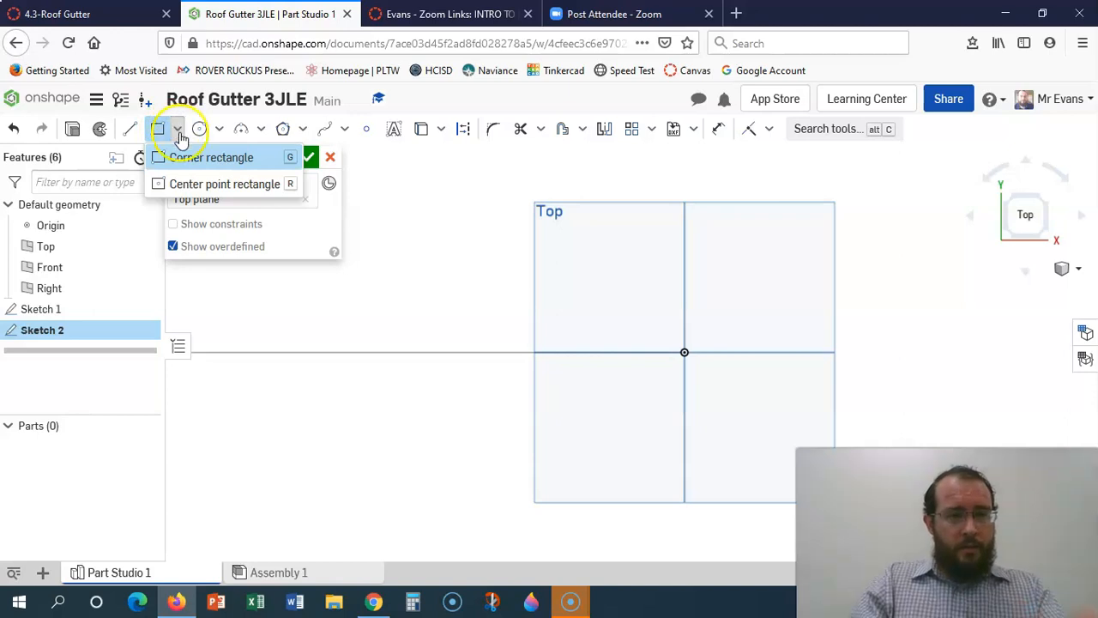
left_click(187, 185)
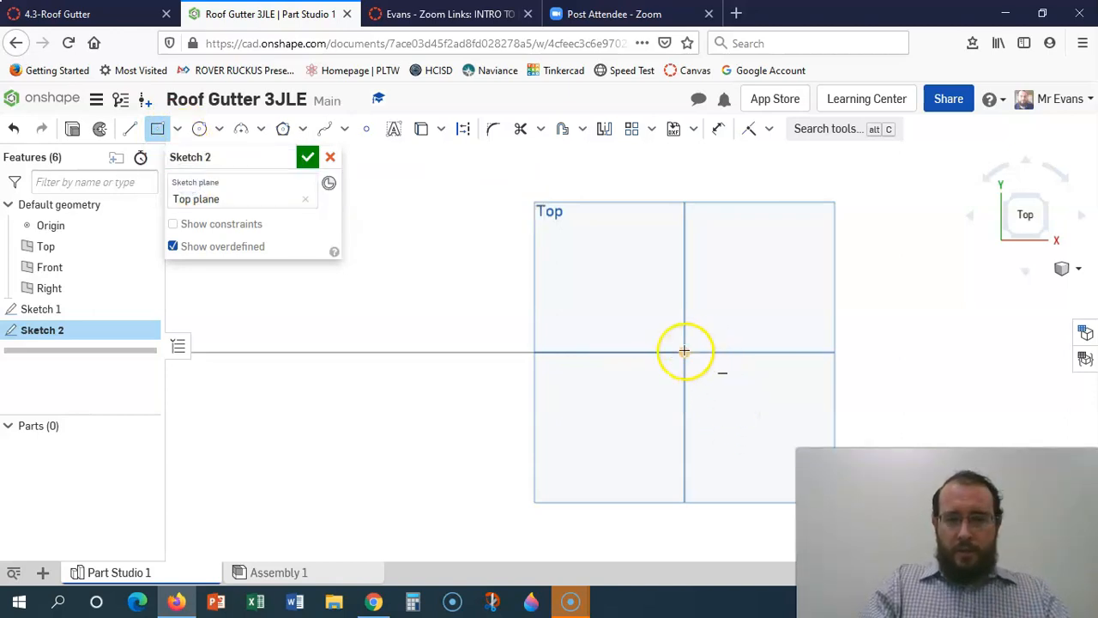
left_click(684, 351)
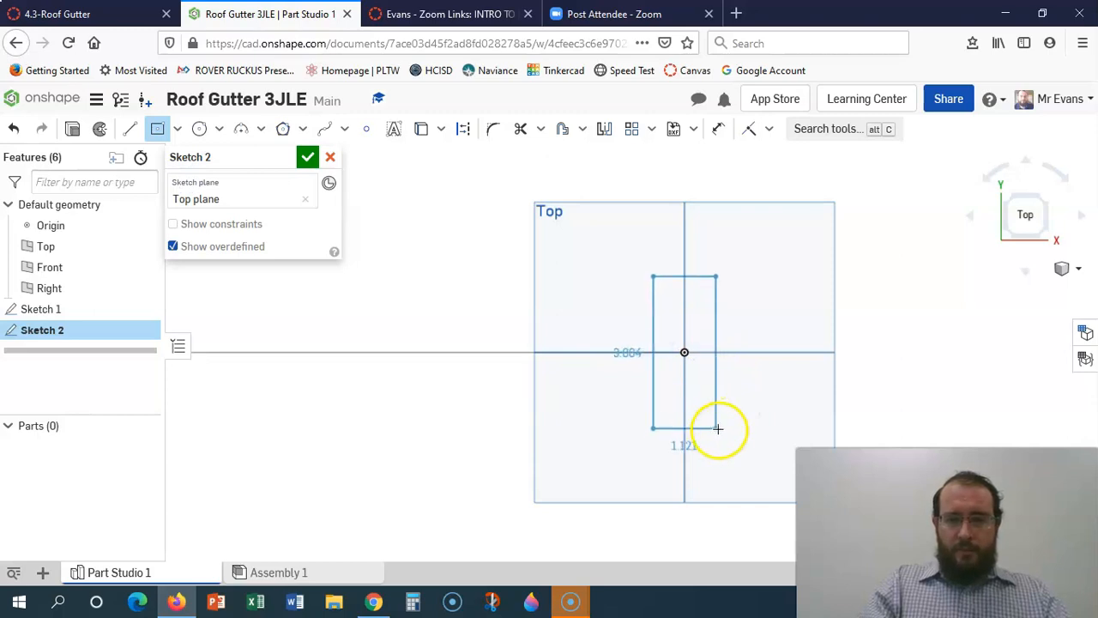
left_click(718, 429)
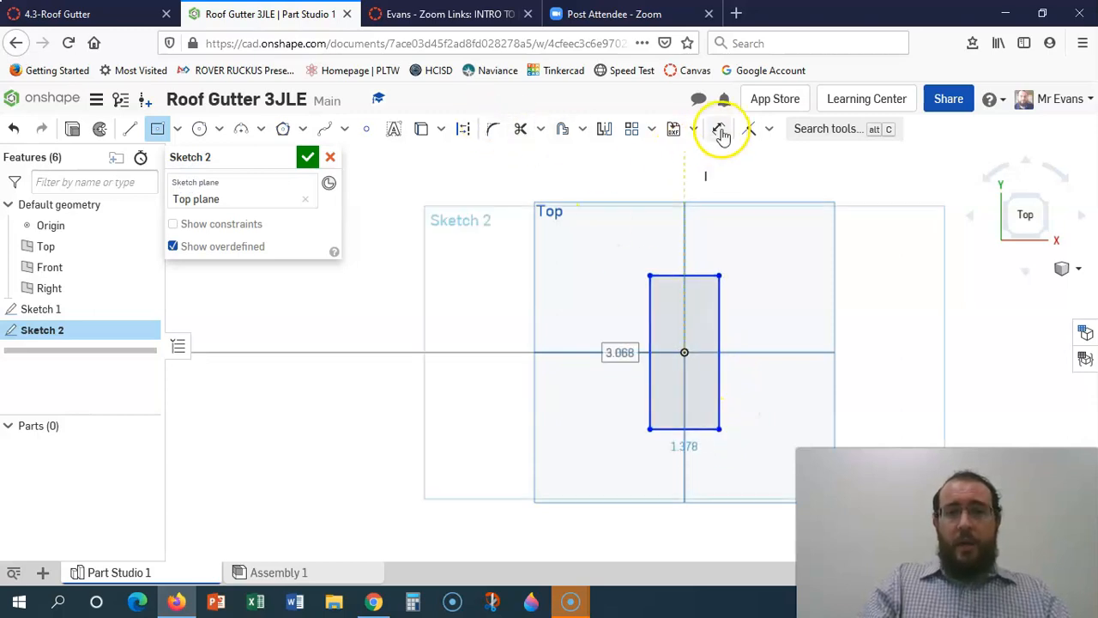
- Dimension the rectangle to 3 in tall and 2 in wide
left_click(719, 129)
left_click(719, 328)
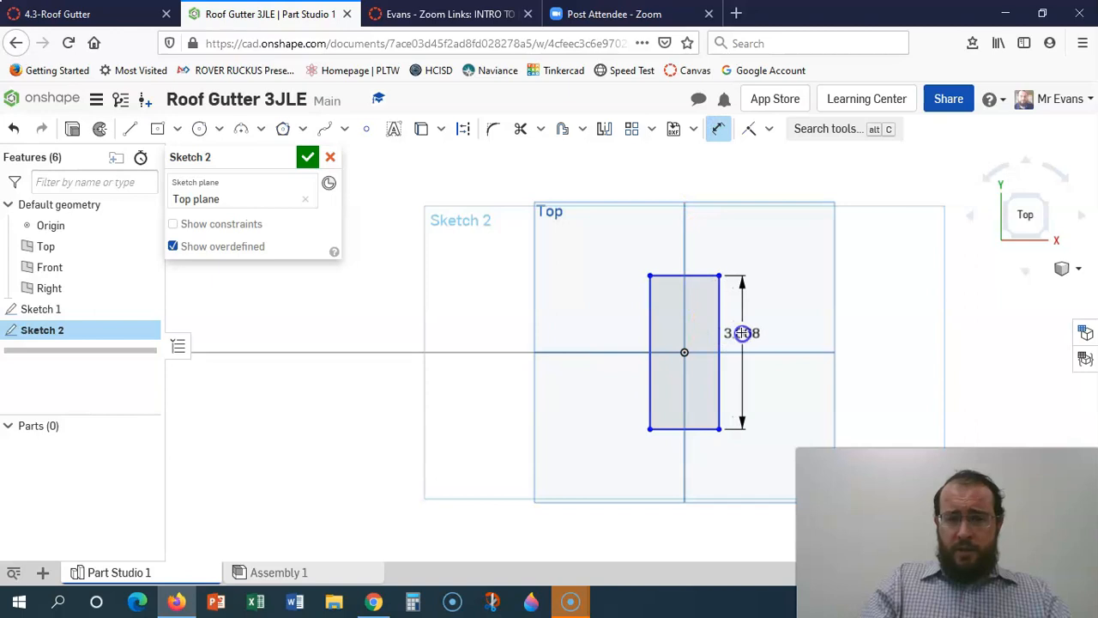
left_click(742, 332)
type("8")
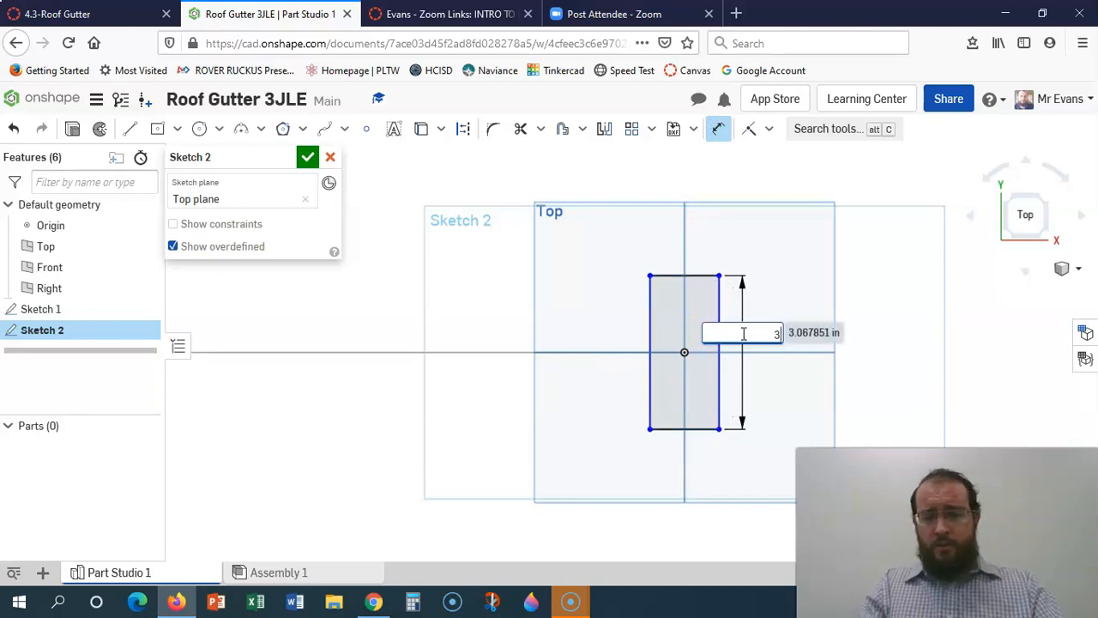
key("Return")
left_click(707, 435)
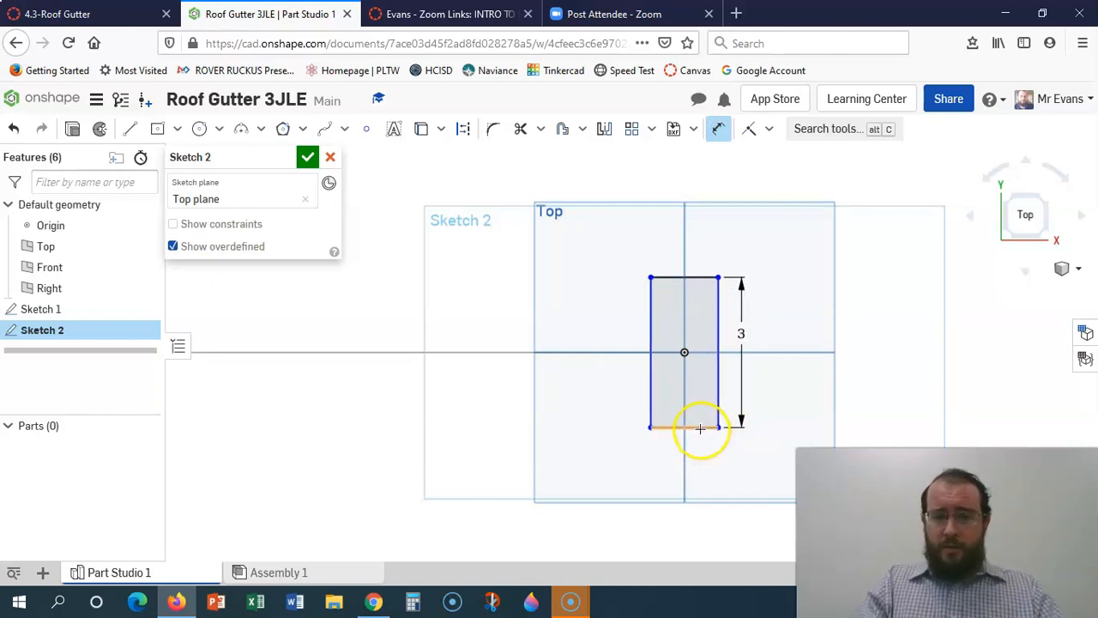
left_click(699, 462)
type("1.5")
key("Return")
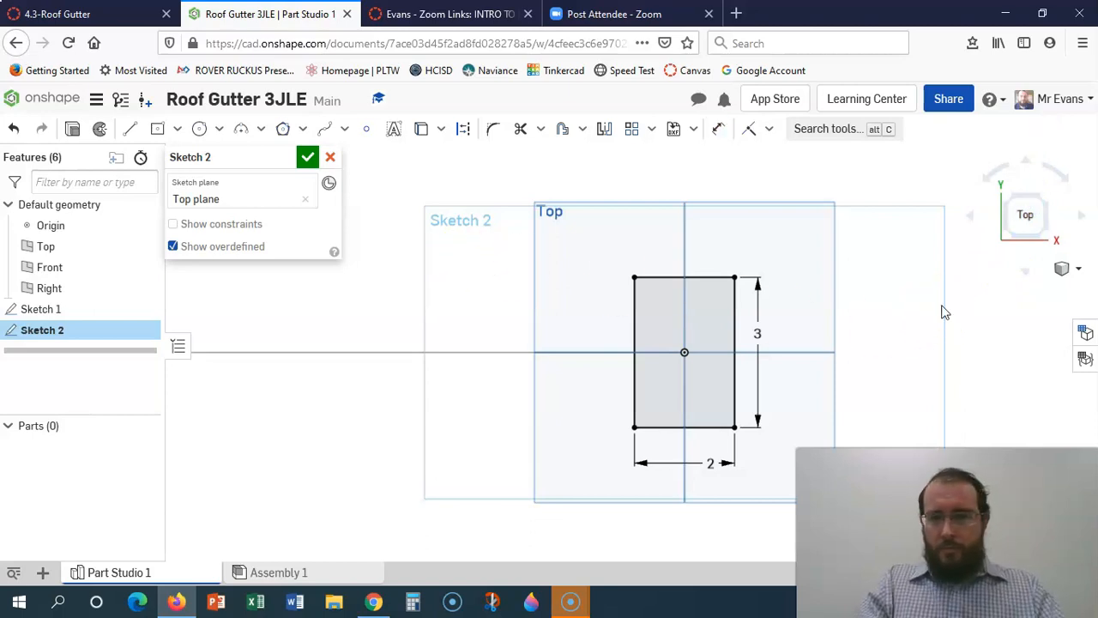
- Examine the rectangular profile and its position on the gutter path from several angled views, the front and the bottom
mouse_move(988, 326)
left_mouse_down()
mouse_move(1058, 167)
mouse_move(1008, 324)
left_mouse_up()
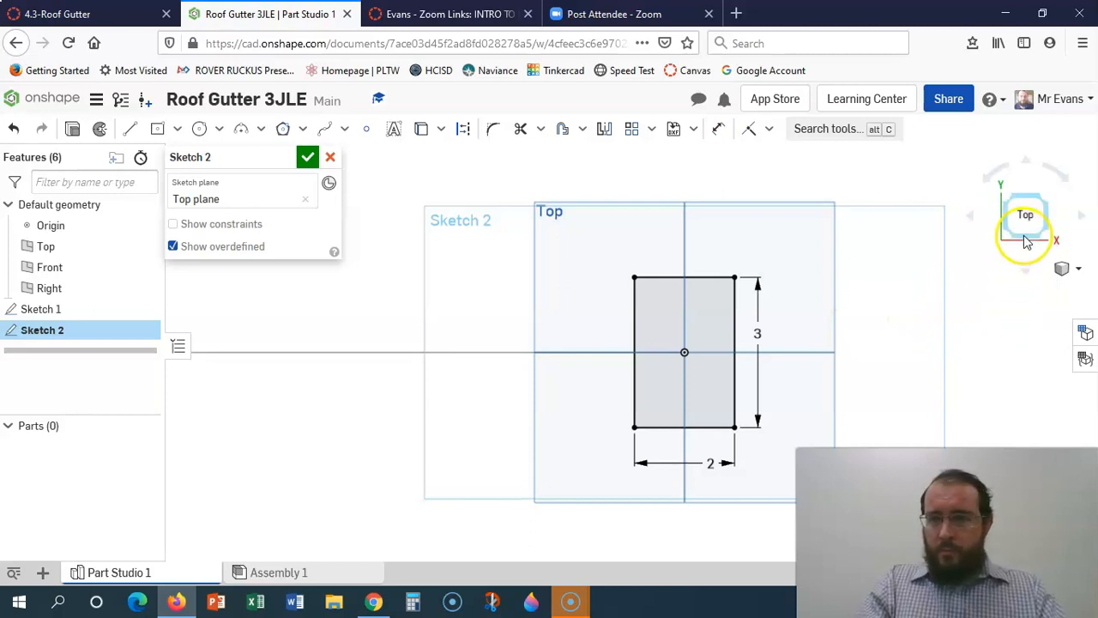
left_click(1044, 199)
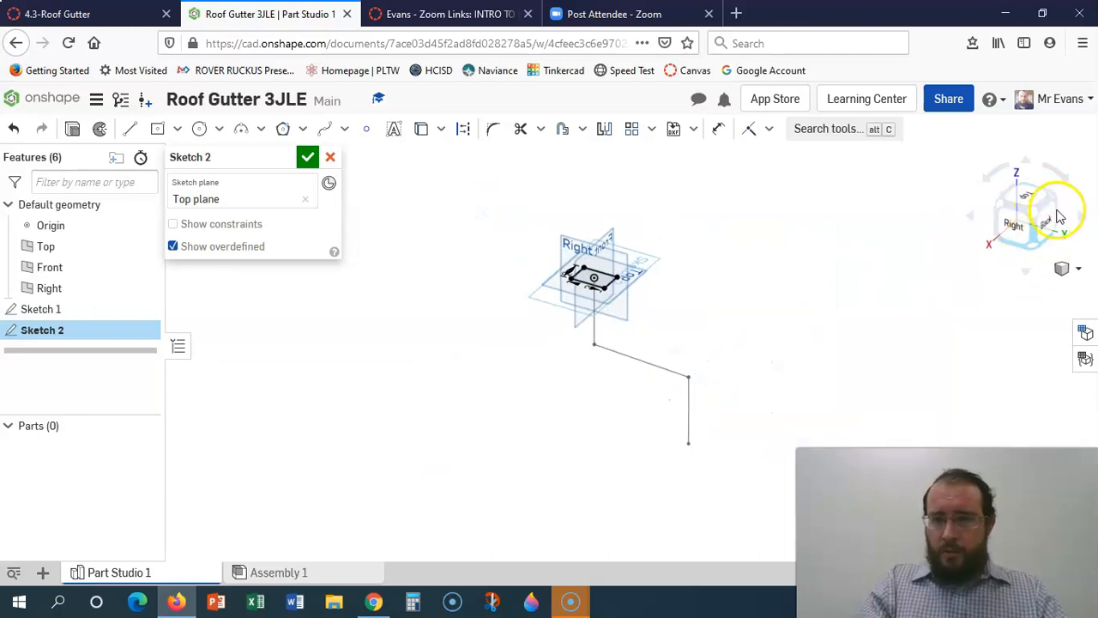
left_click(1057, 198)
left_click(1057, 200)
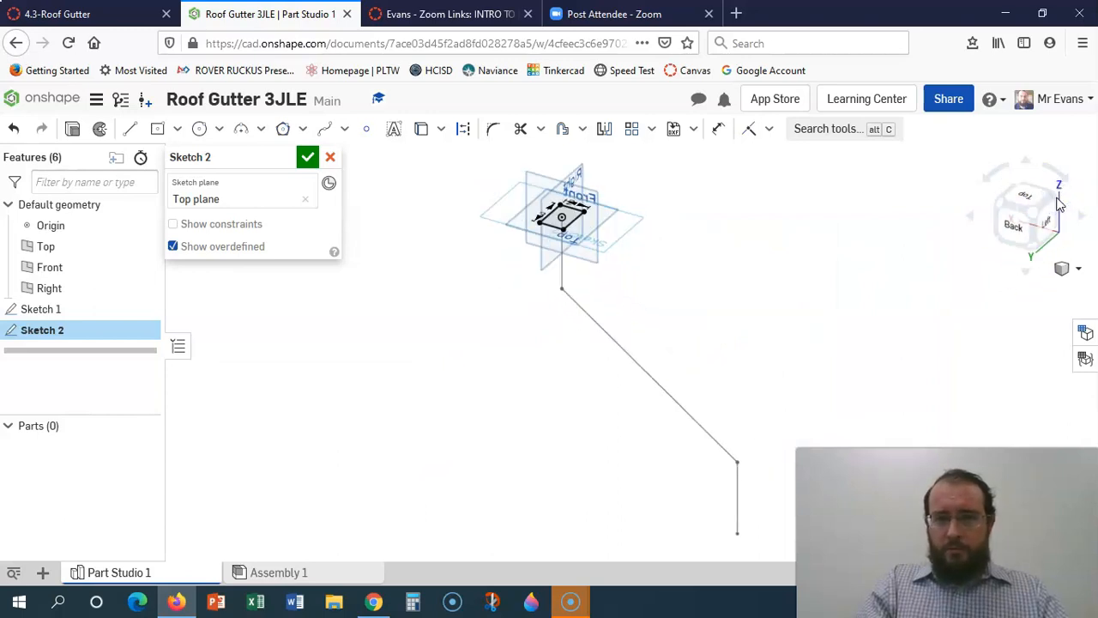
left_click(1057, 203)
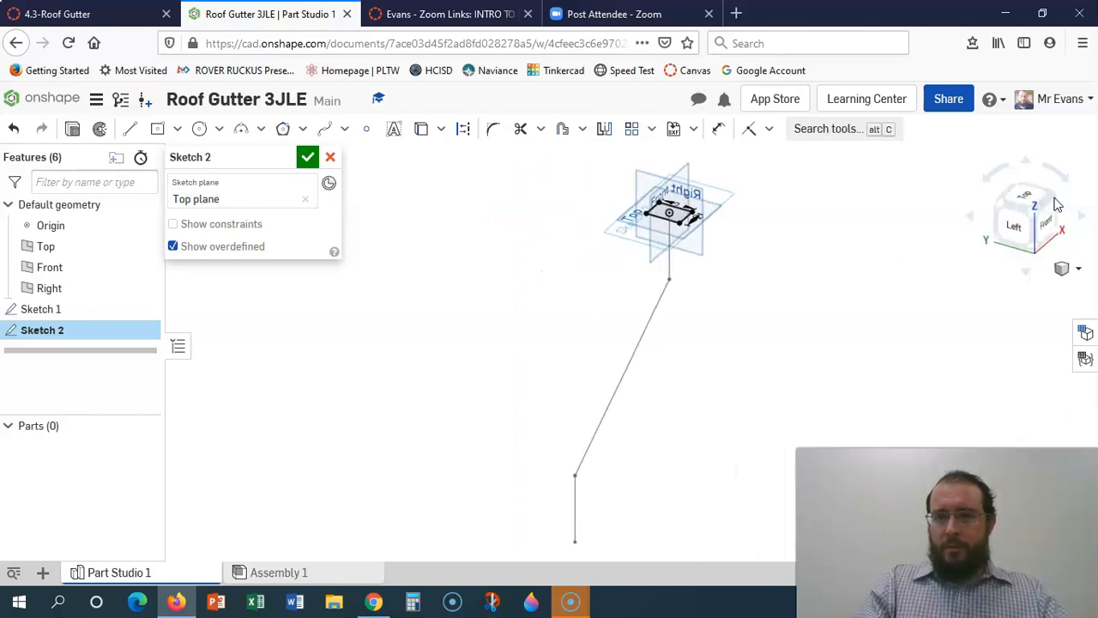
left_click(1057, 202)
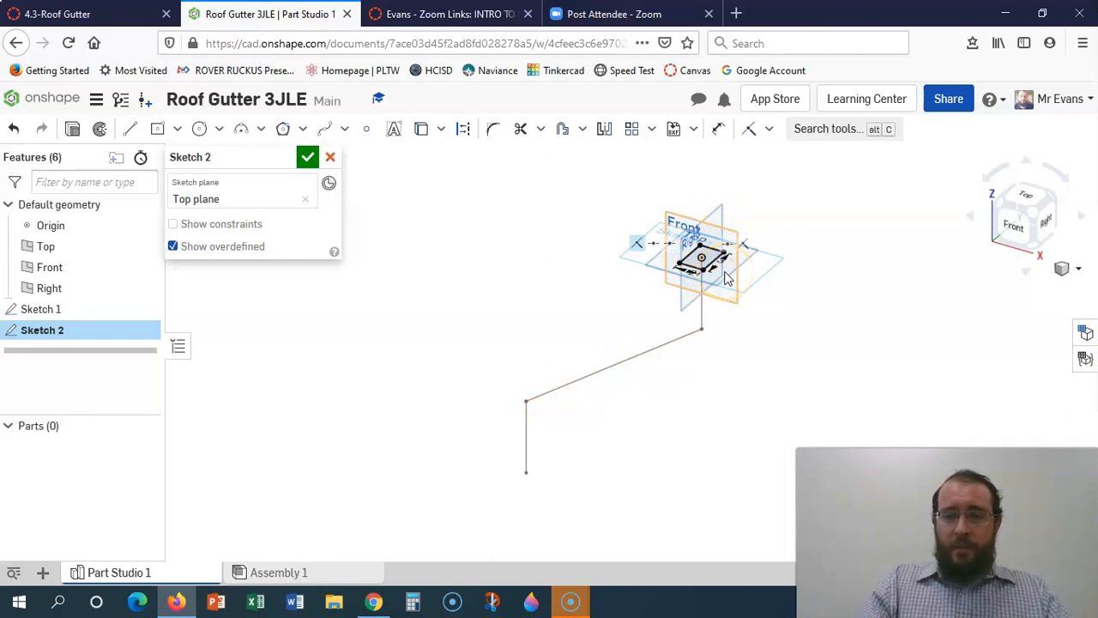
left_click(1016, 226)
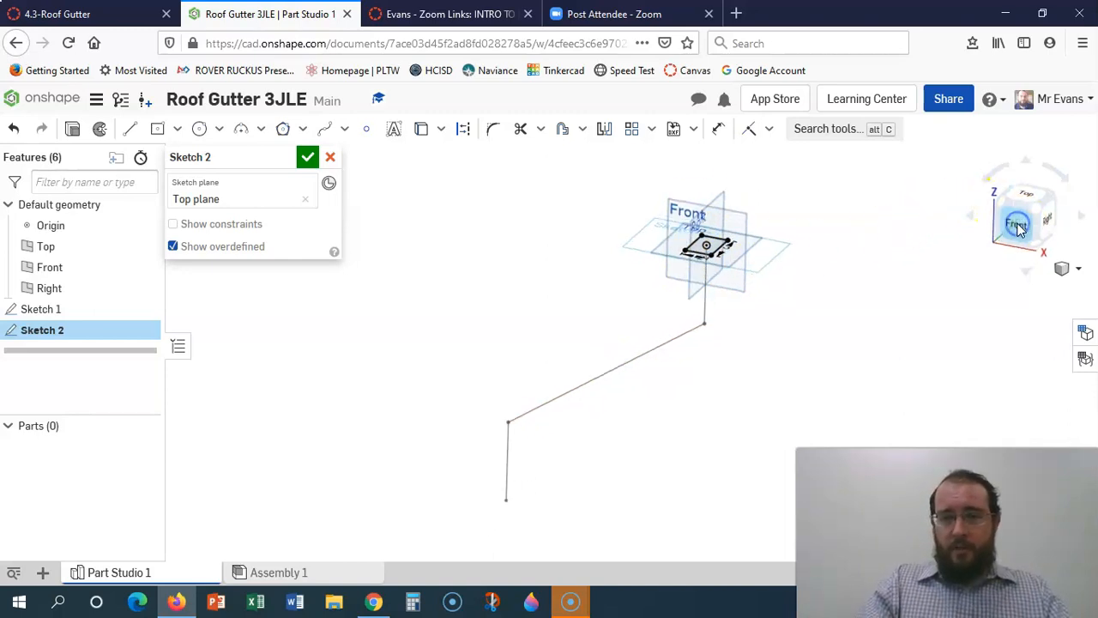
left_click(1026, 163)
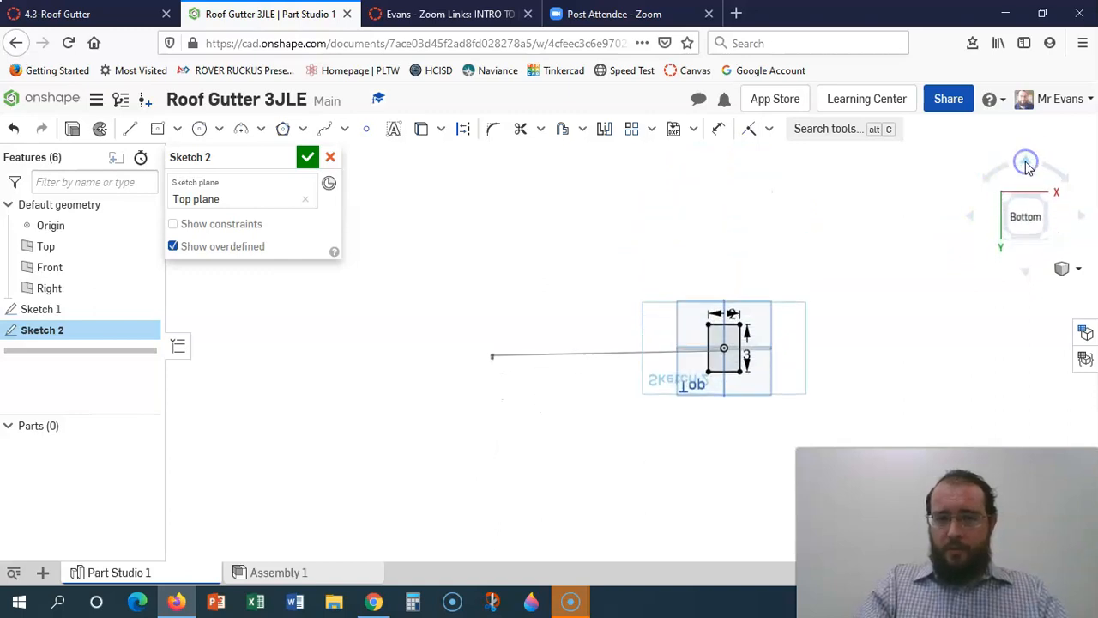
left_click(1026, 214)
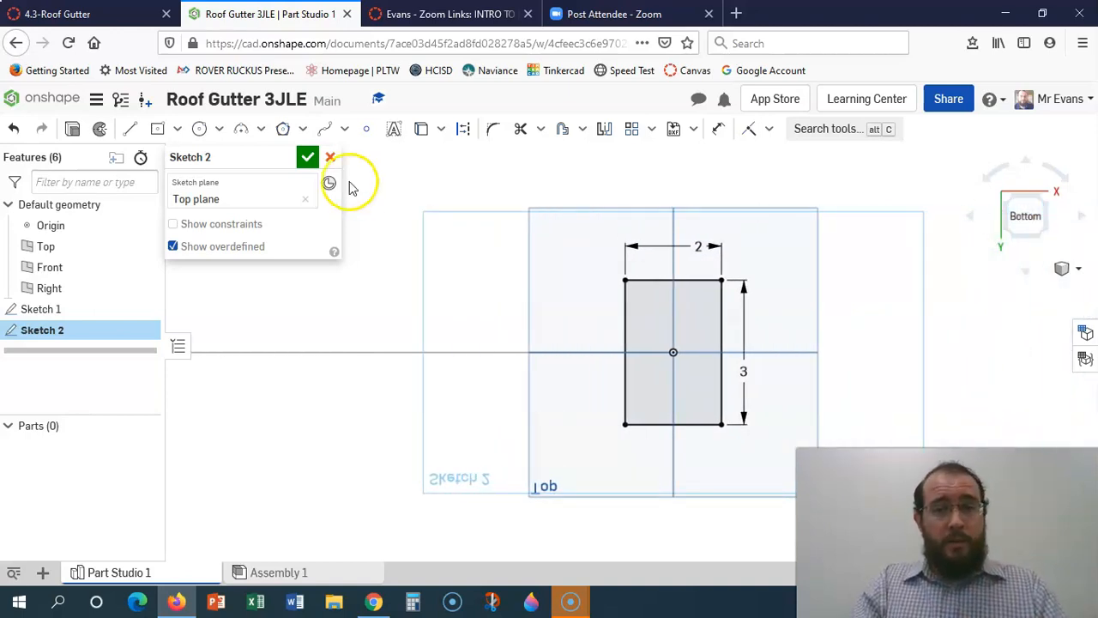
- Finish the rectangle sketch and reopen the gutter path sketch for editing in the Front view
left_click(306, 161)
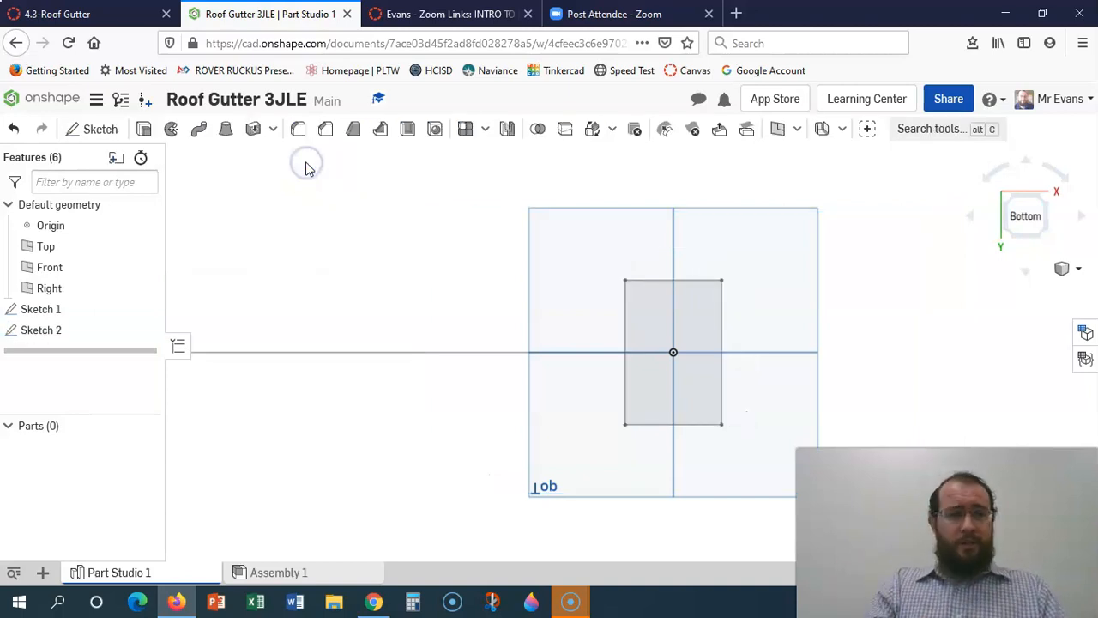
double_click(40, 311)
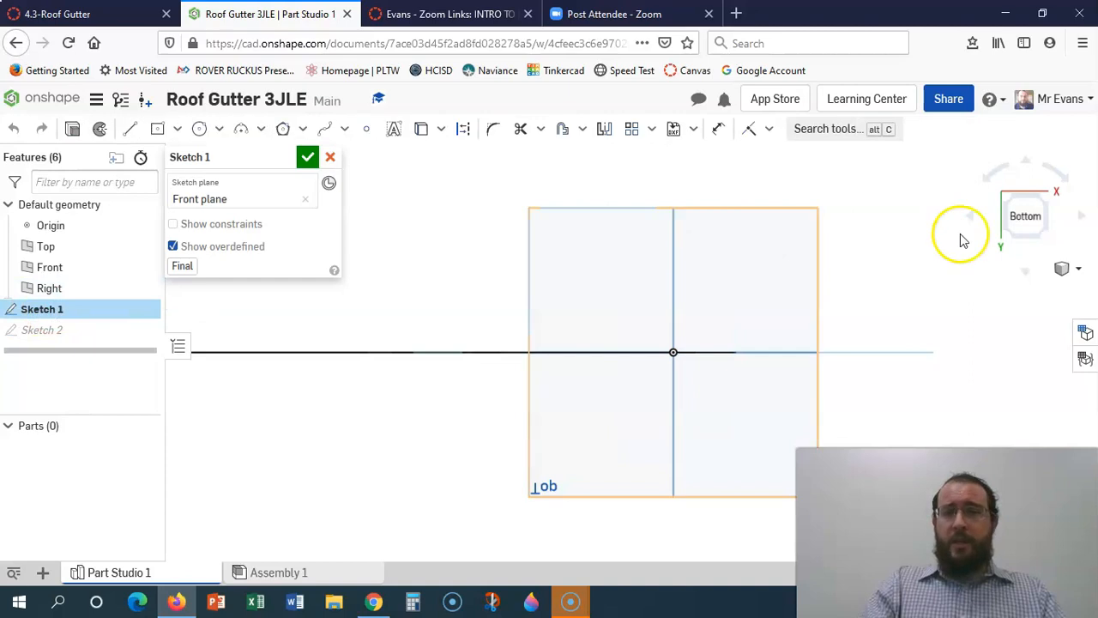
left_click(1025, 271)
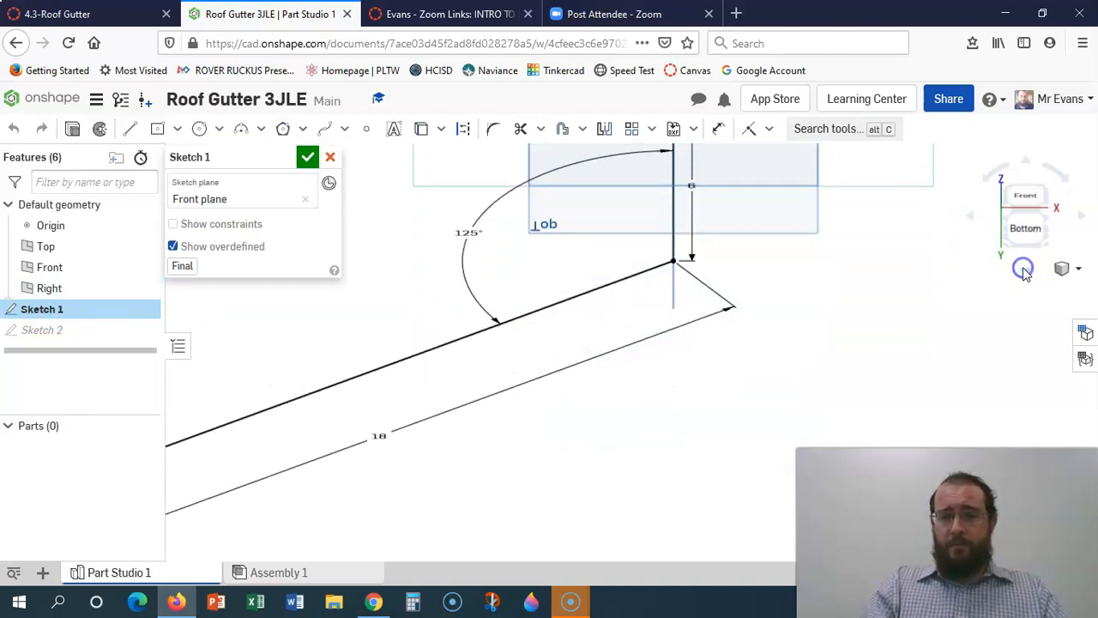
left_click(1027, 211)
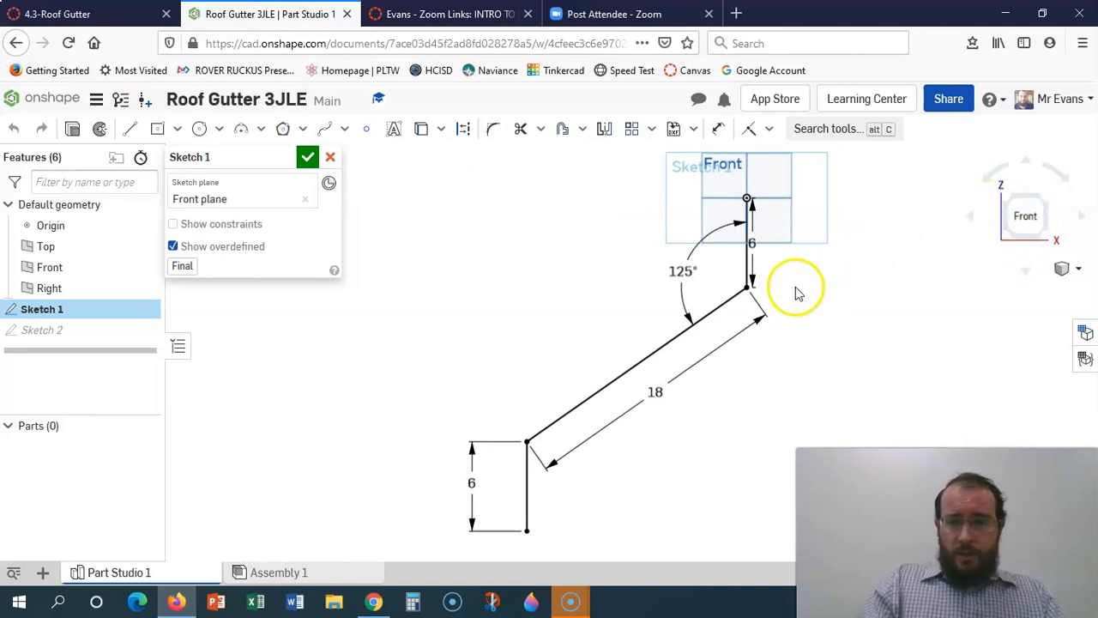
left_click(495, 129)
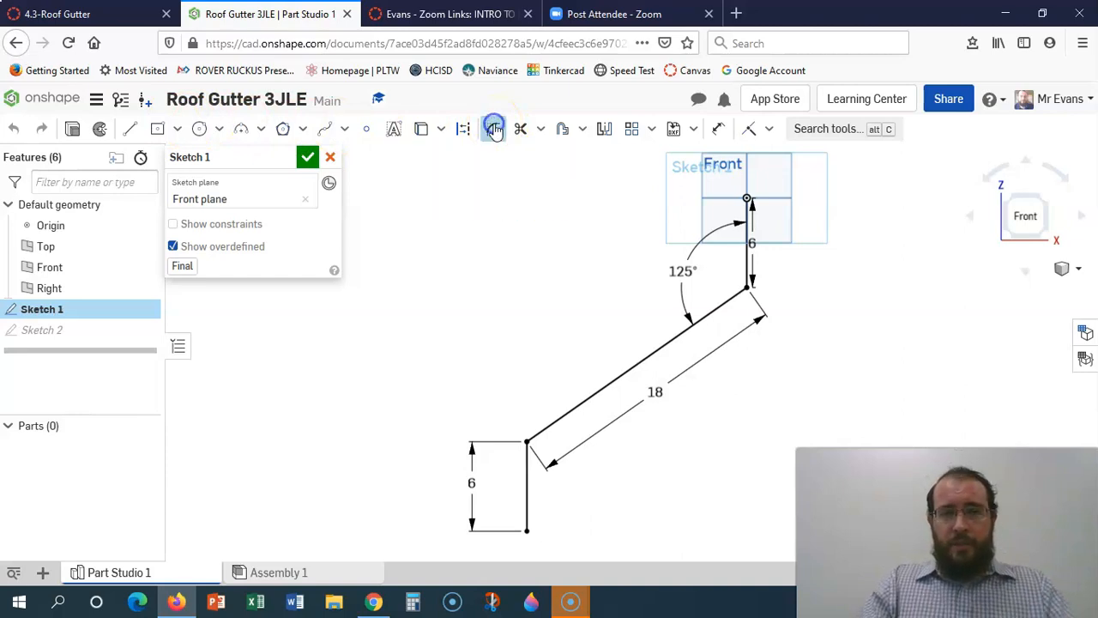
left_click(746, 261)
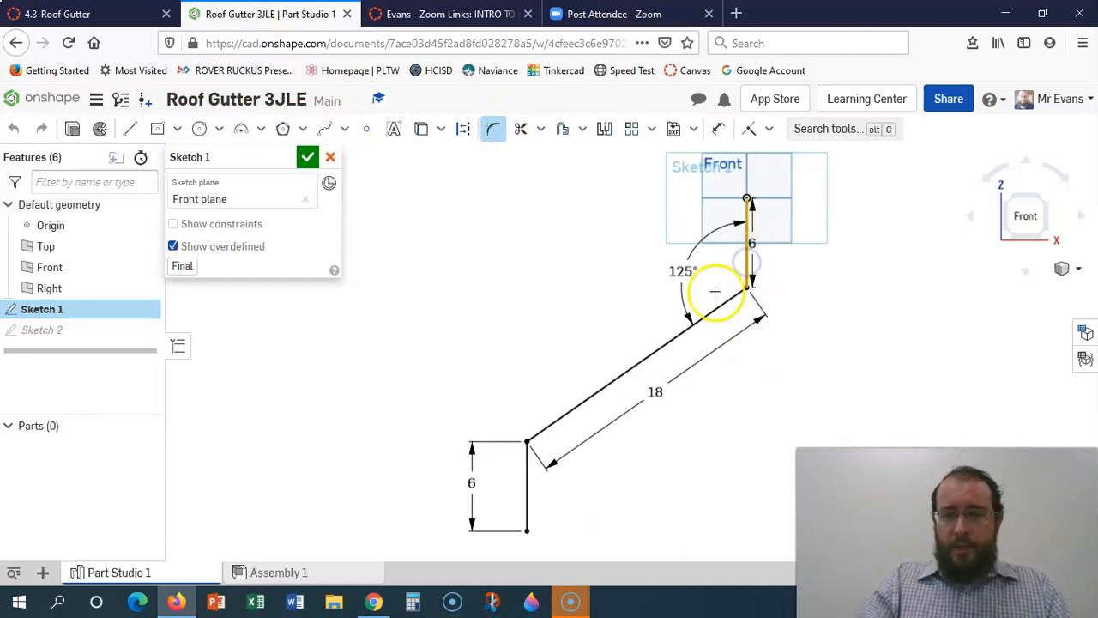
left_click(718, 302)
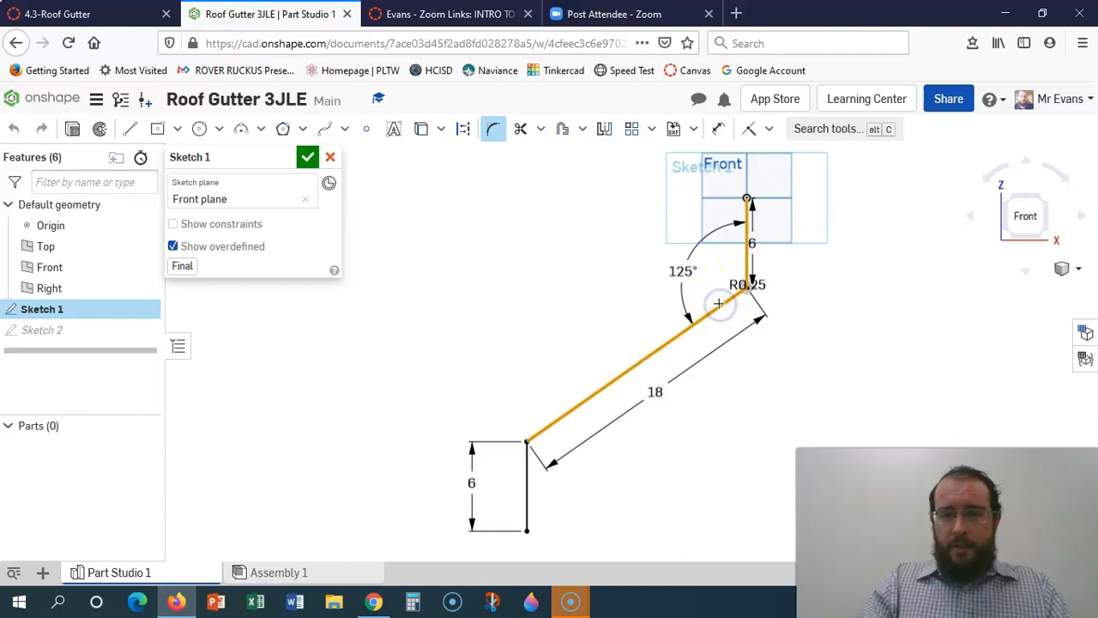
key("Escape")
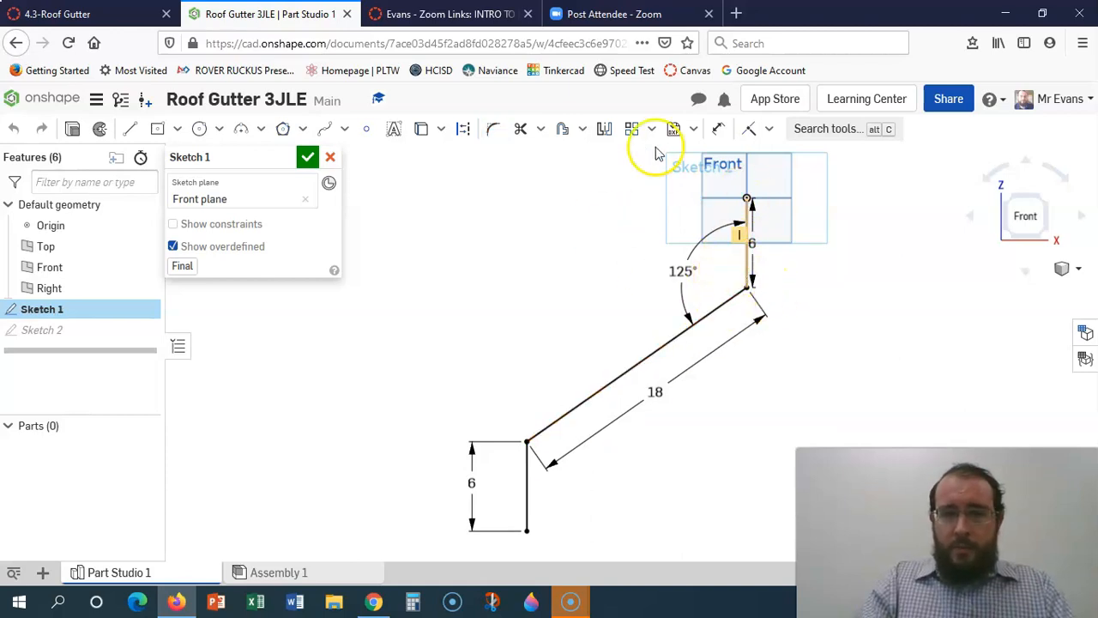
- Fillet the gutter path's upper bend, between the top vertical line and the diagonal line, with a 3 in radius
left_click(492, 129)
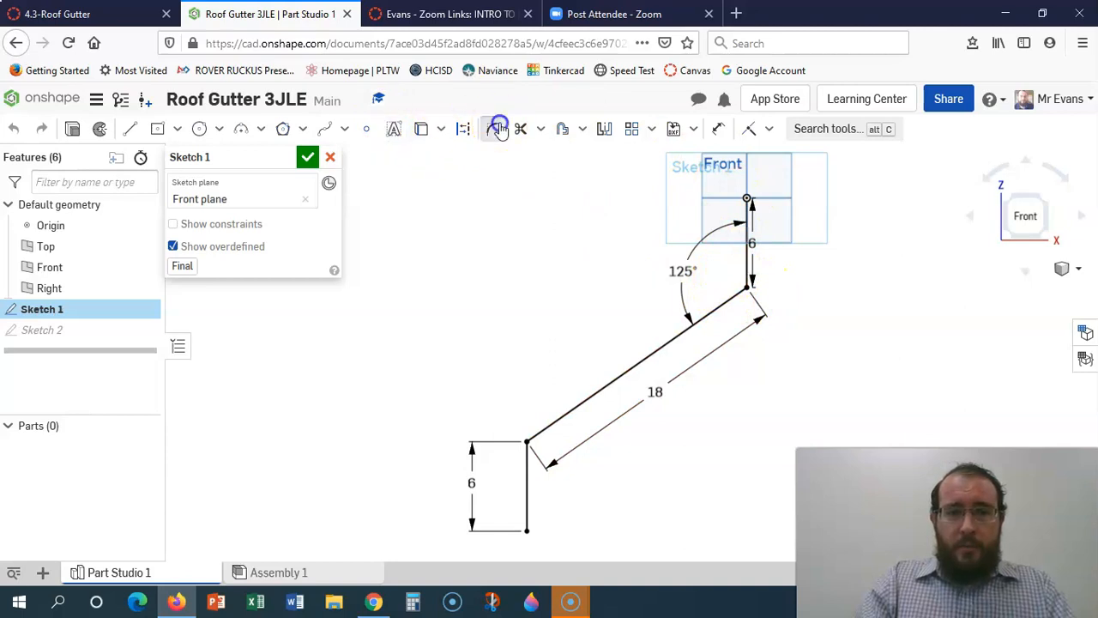
left_click(747, 272)
left_click(730, 302)
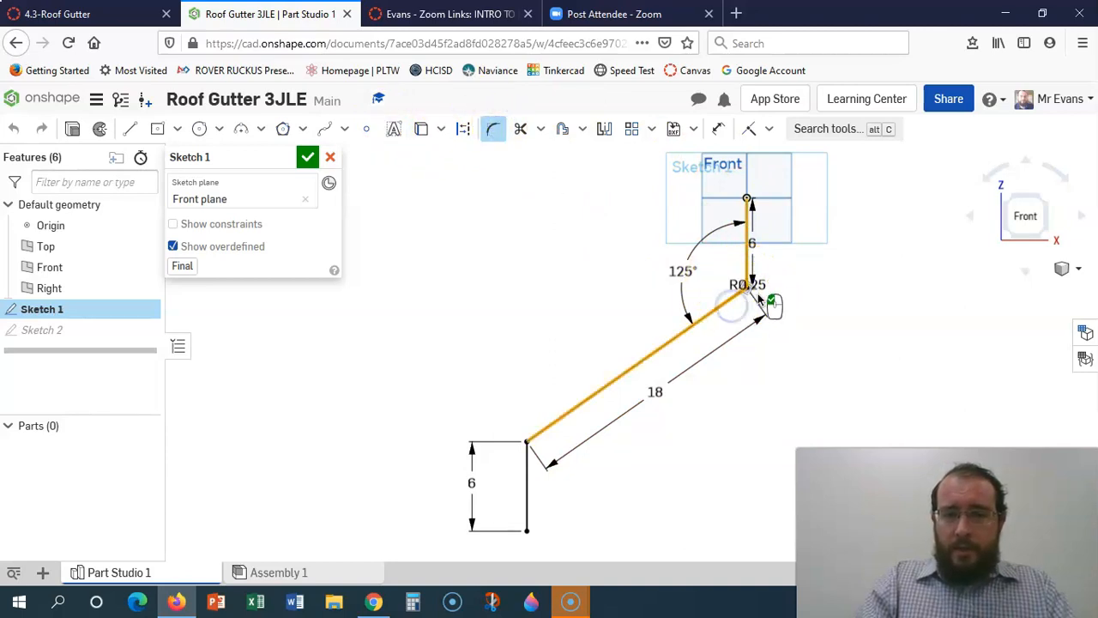
left_click(759, 286)
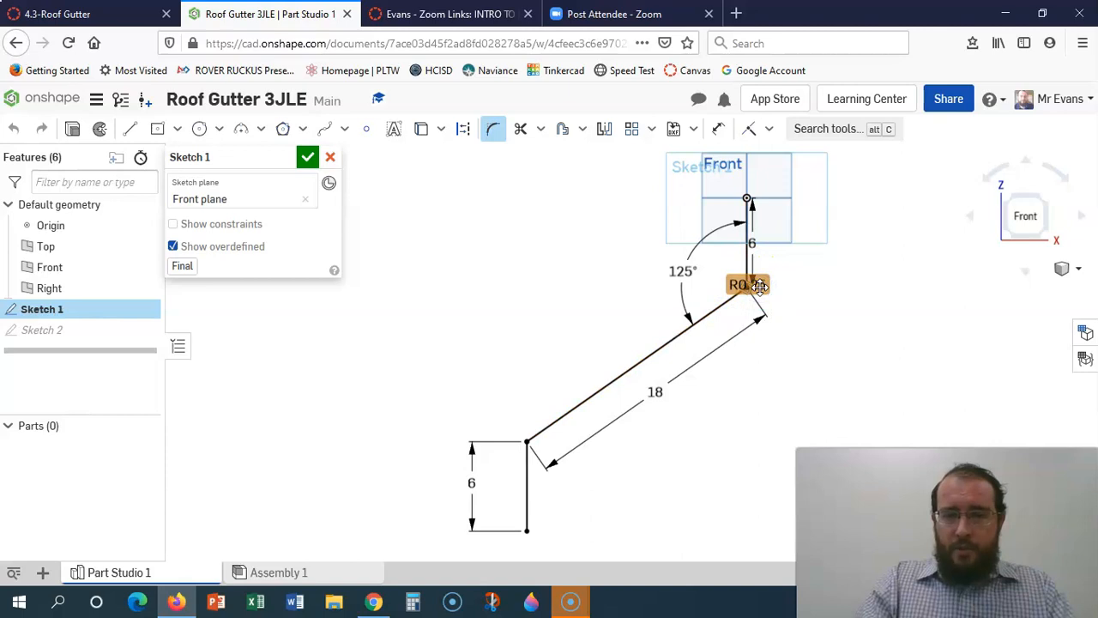
double_click(759, 286)
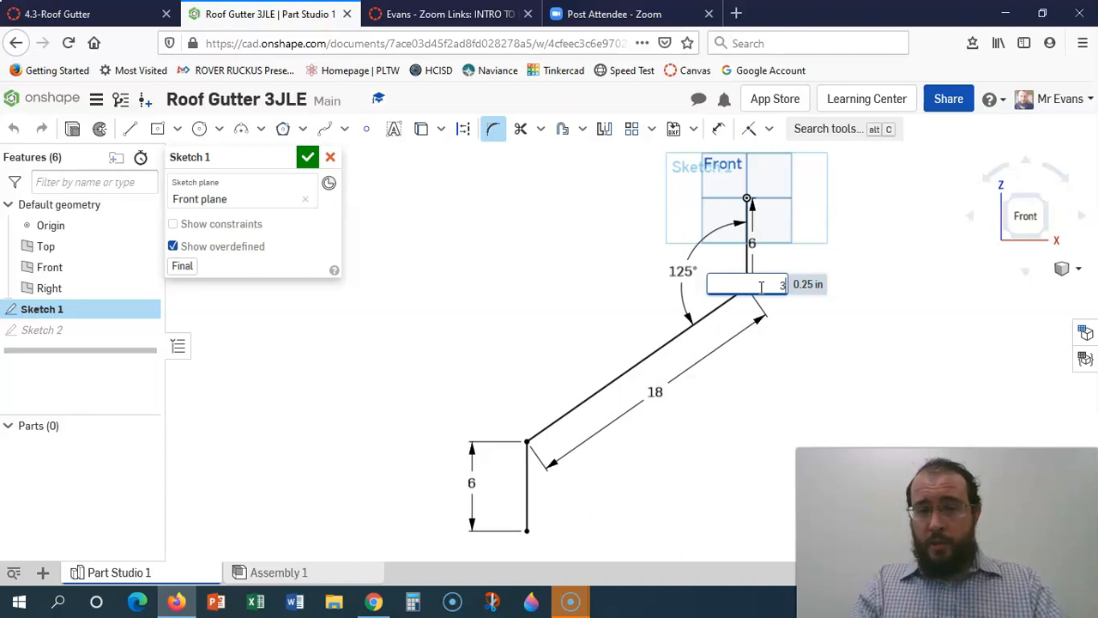
key("Return")
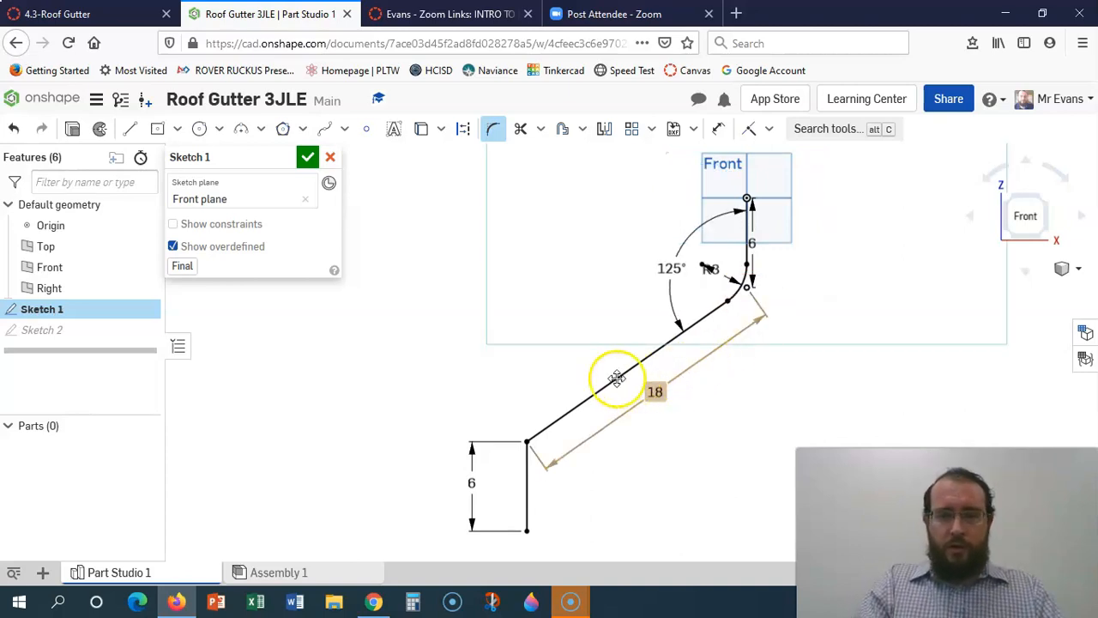
- Fillet the path's lower bend, between the diagonal and the bottom vertical line, with a 3 in radius and finish the sketch
left_click(552, 421)
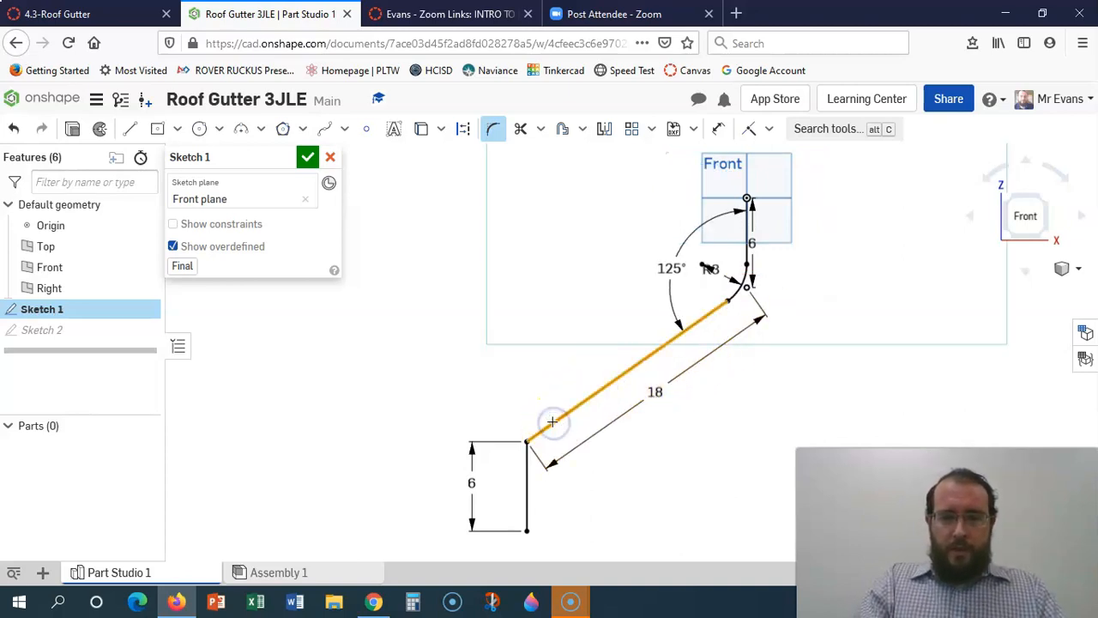
left_click(529, 486)
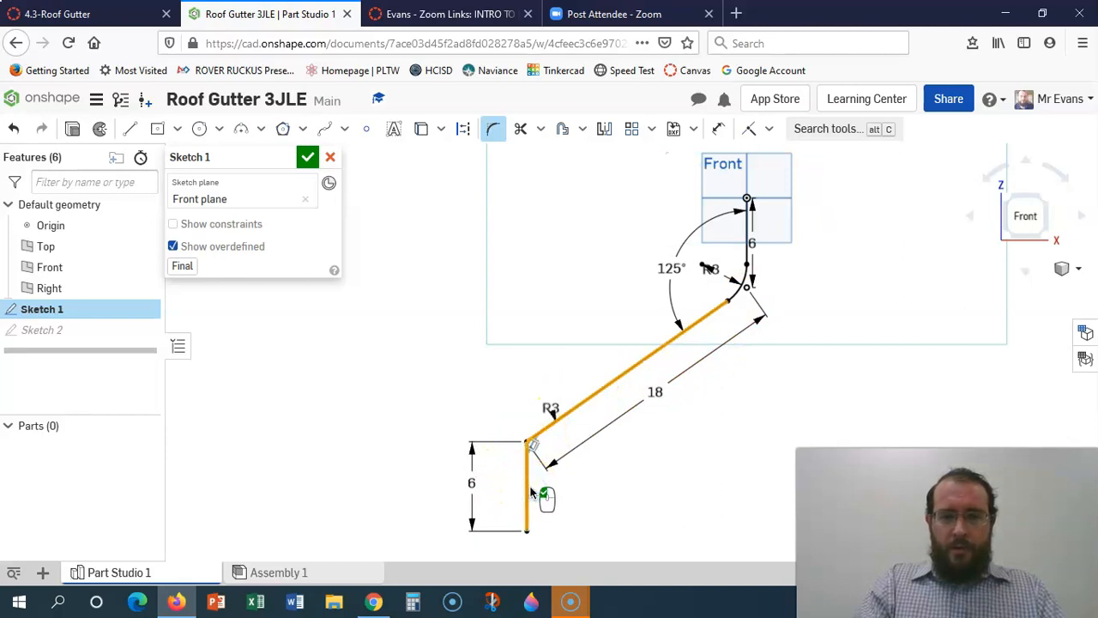
left_click(530, 342)
left_click(530, 341)
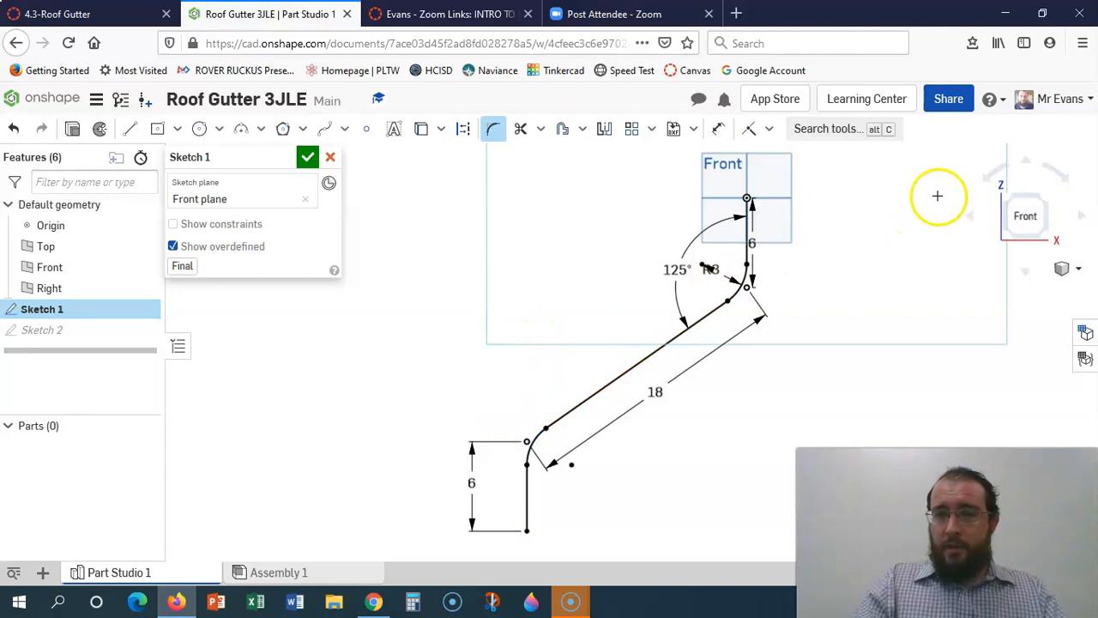
left_click(307, 156)
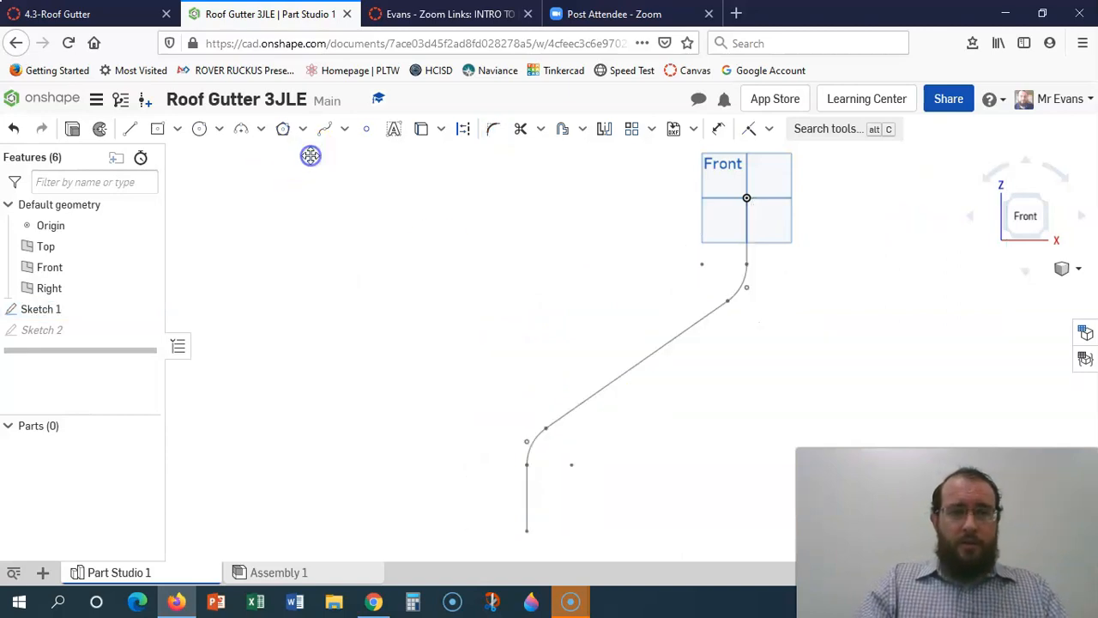
- Reopen the rectangular profile sketch for editing and view it from the Top
double_click(60, 330)
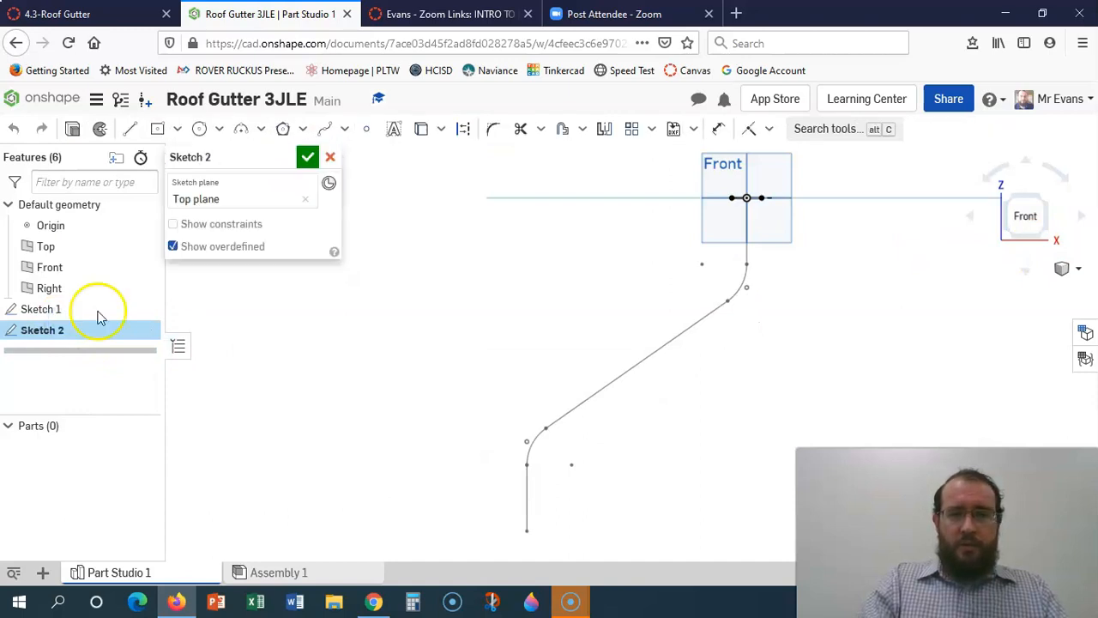
left_click(1029, 158)
left_click(1035, 267)
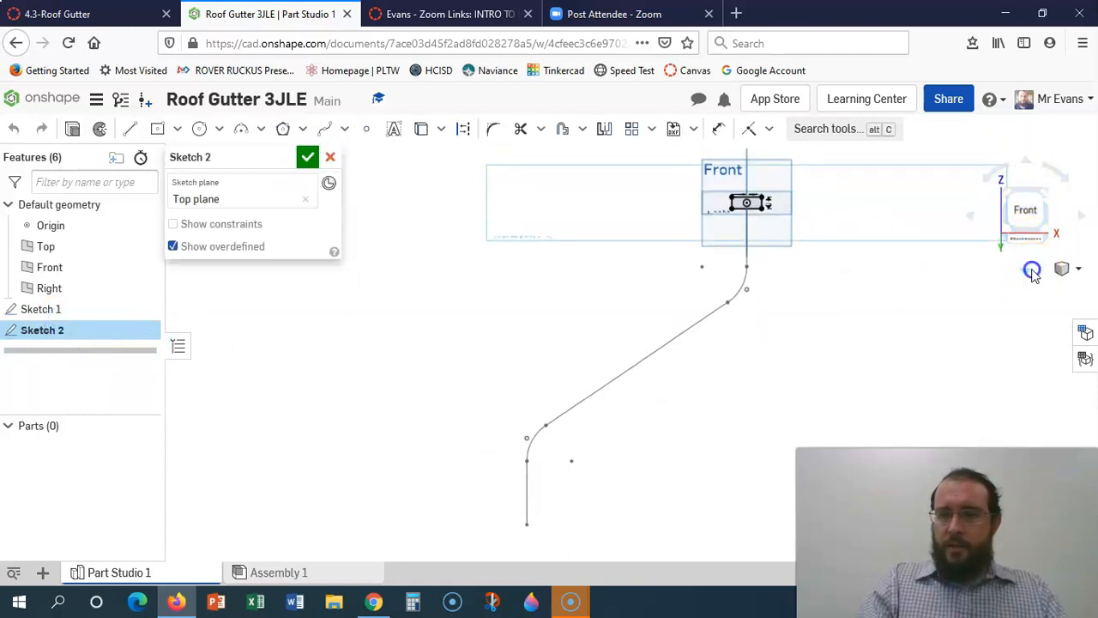
left_click(1030, 199)
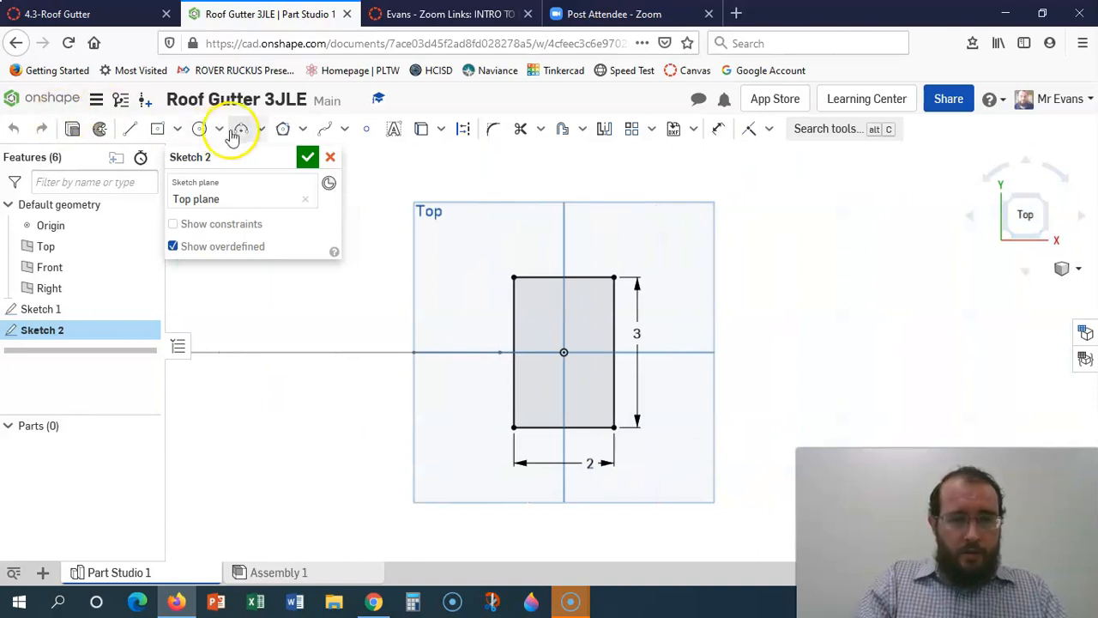
- Fillet the upper-left corner of the rectangle with a 0.375 in radius
left_click(495, 134)
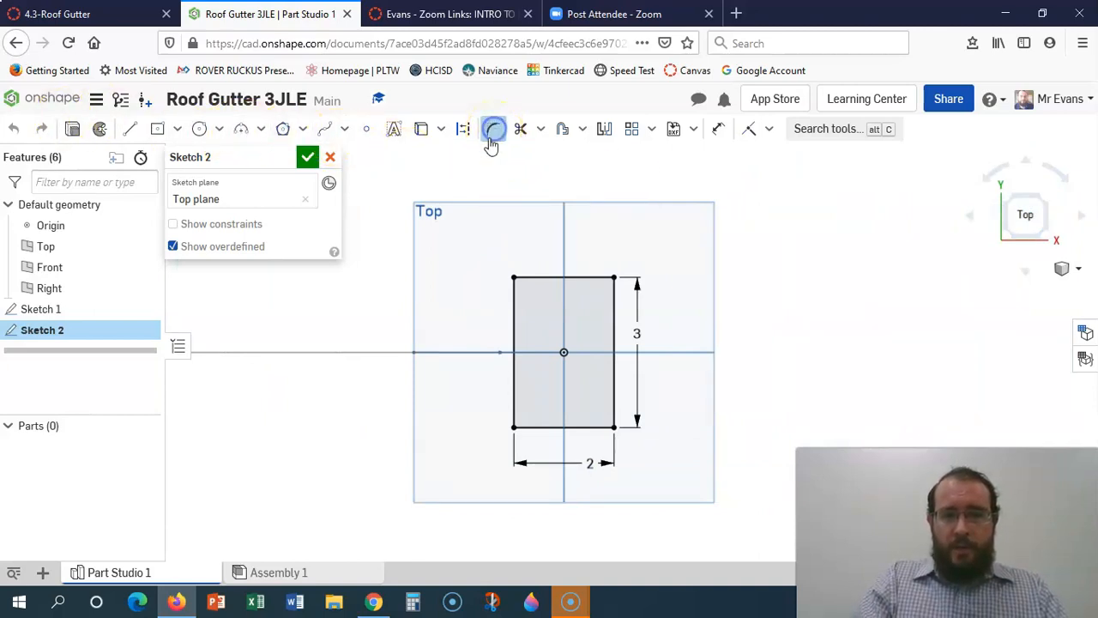
left_click(534, 276)
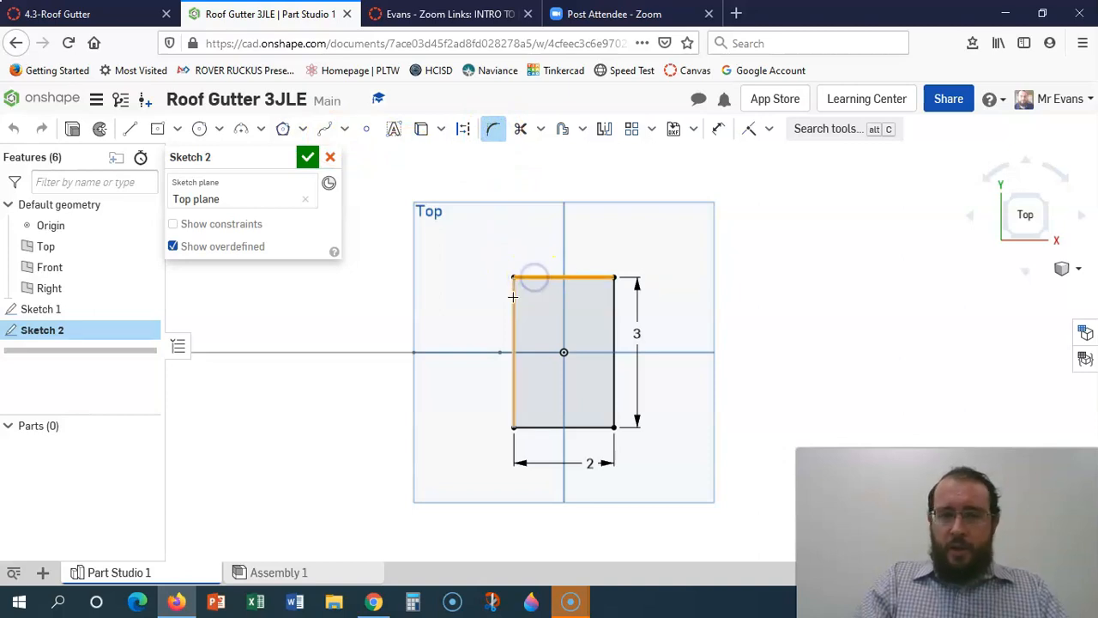
left_click(513, 301)
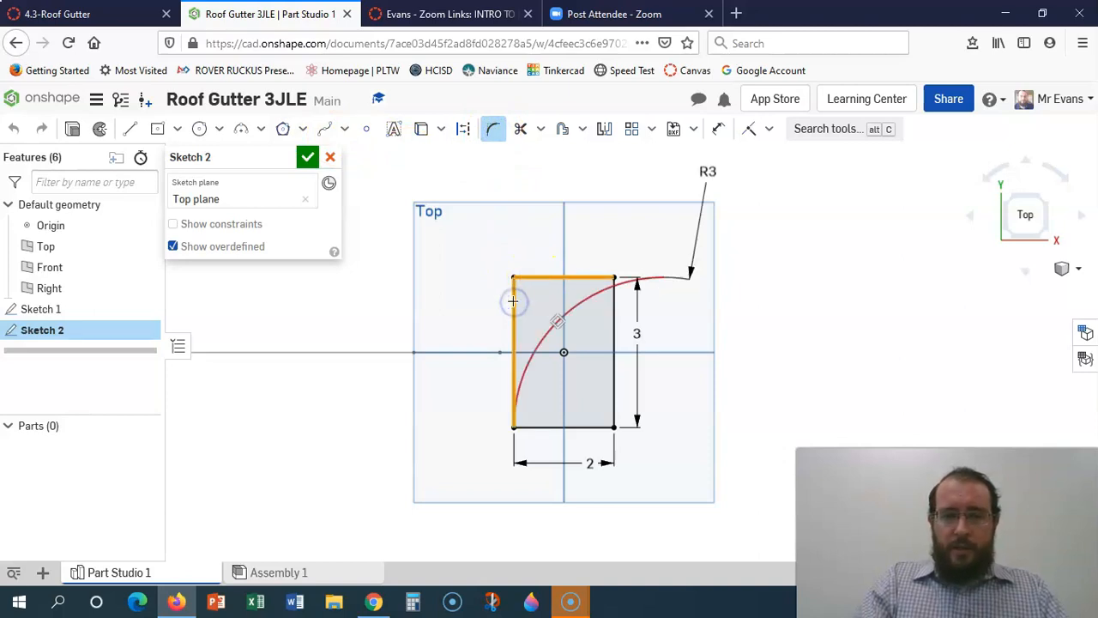
left_click(707, 173)
double_click(708, 174)
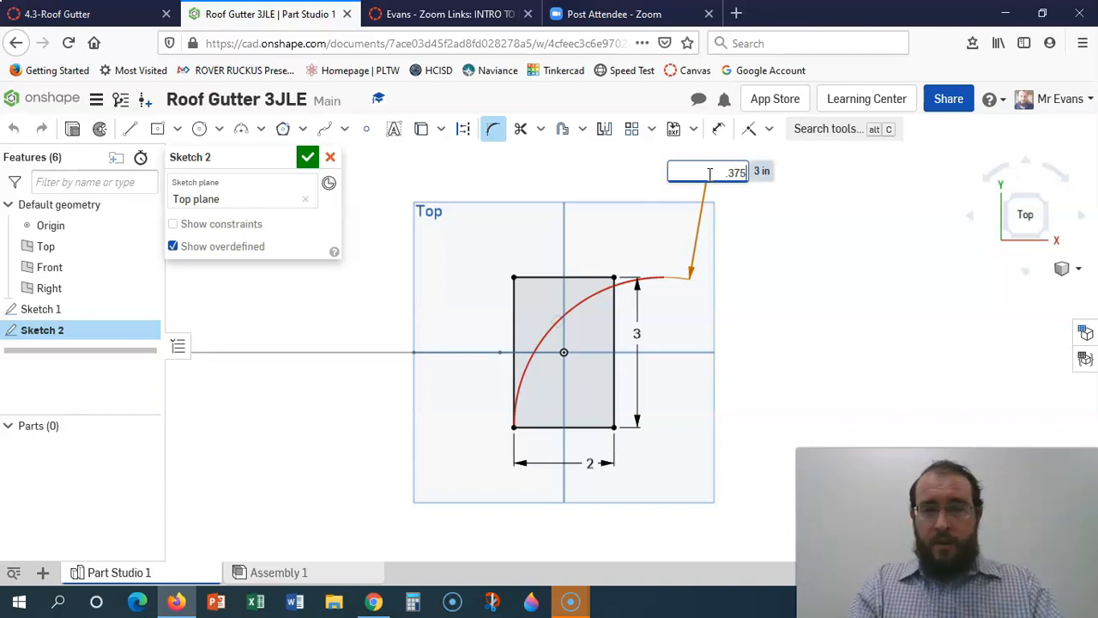
type(".375")
key("Return")
- Fillet the rectangle's other three corners with the same 0.375 in radius
left_click(571, 281)
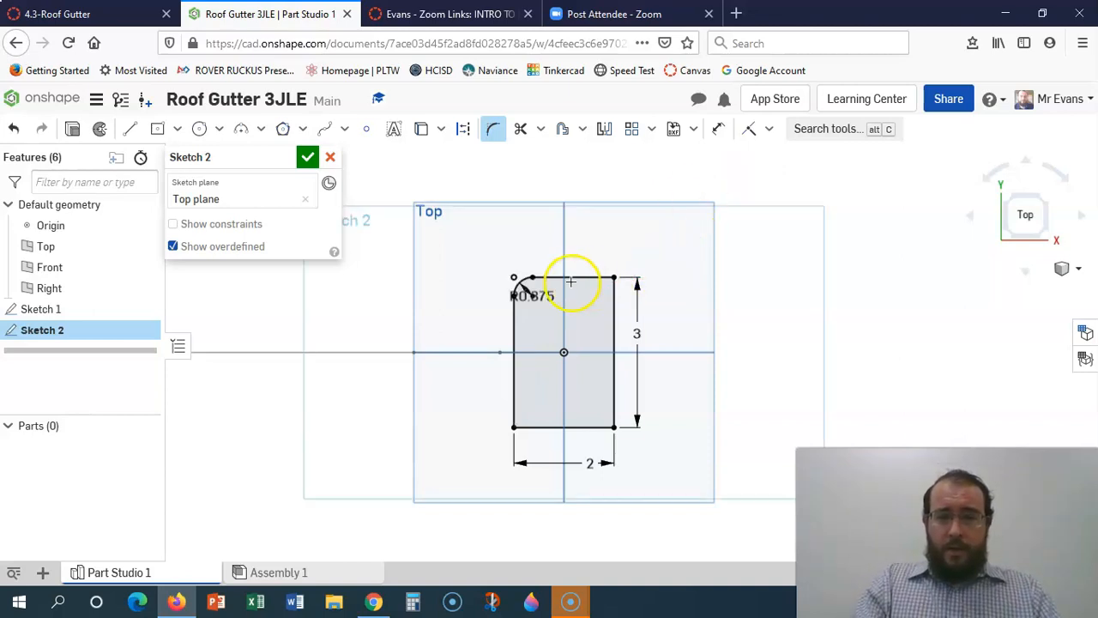
left_click(611, 308)
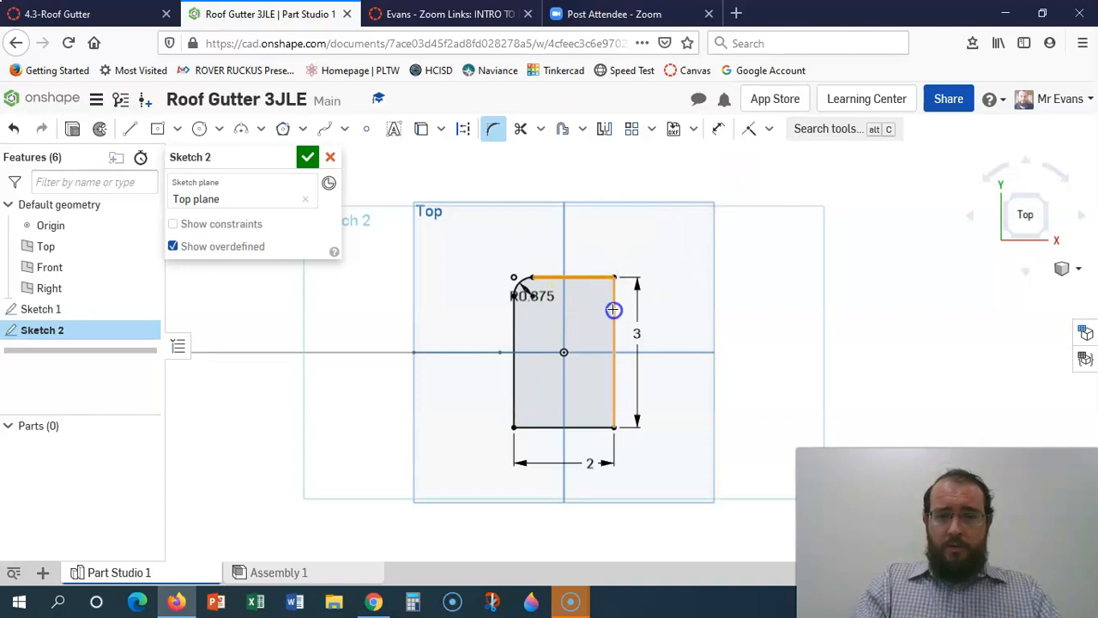
left_click(608, 399)
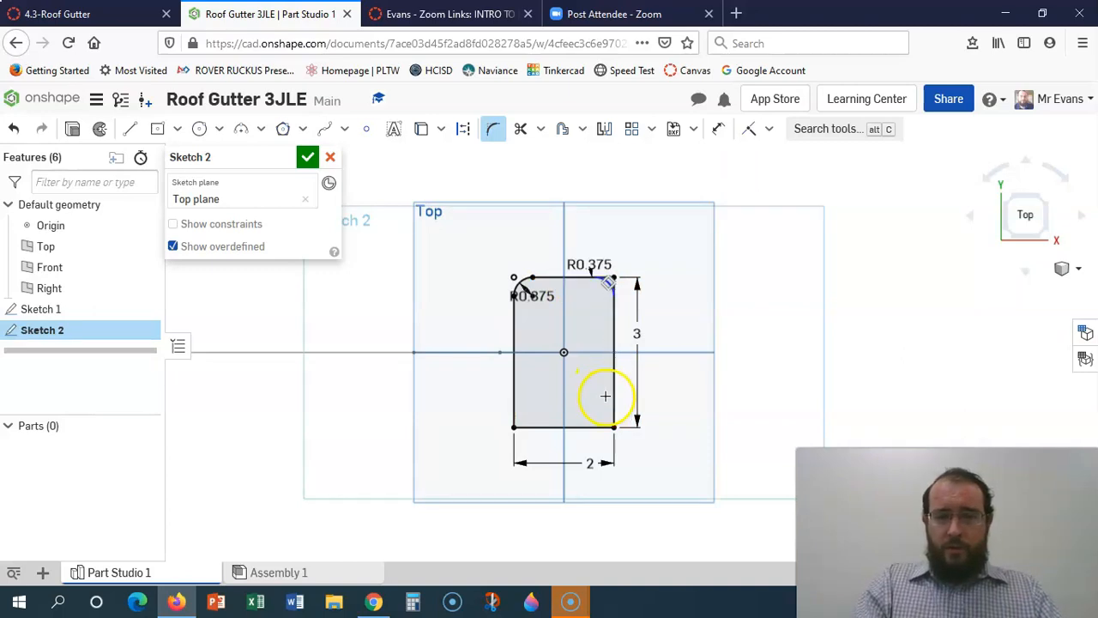
left_click(616, 396)
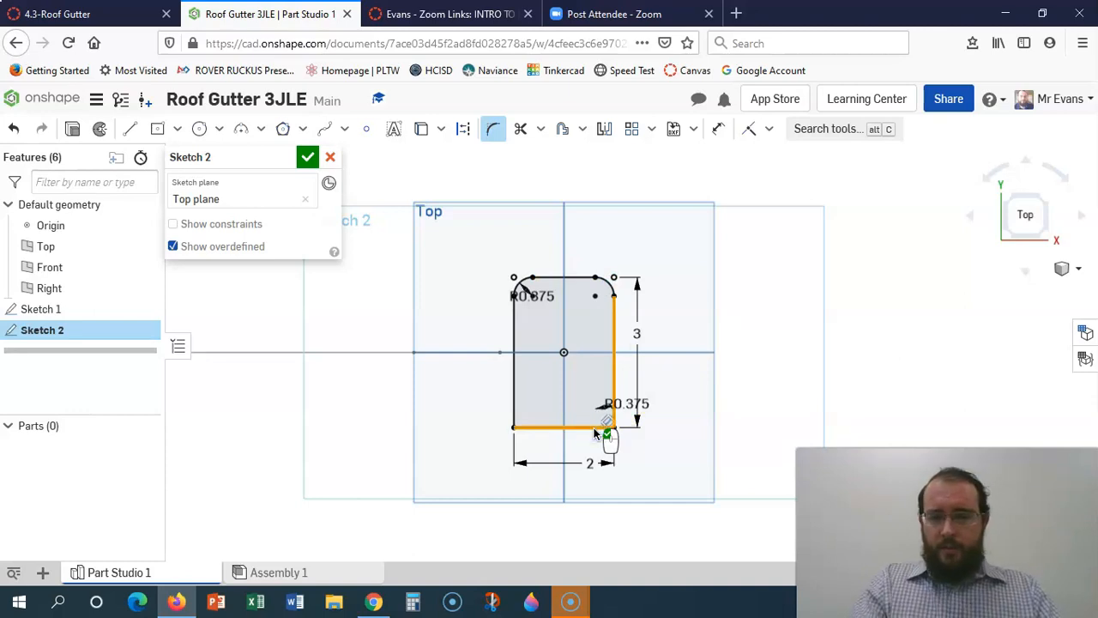
left_click(592, 426)
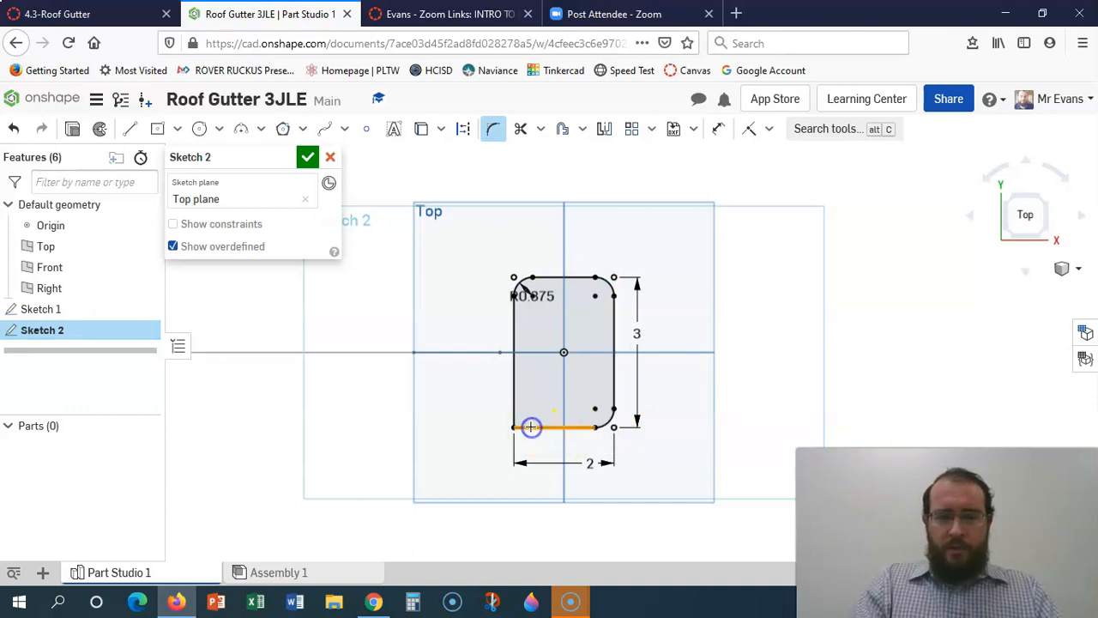
left_click(512, 400)
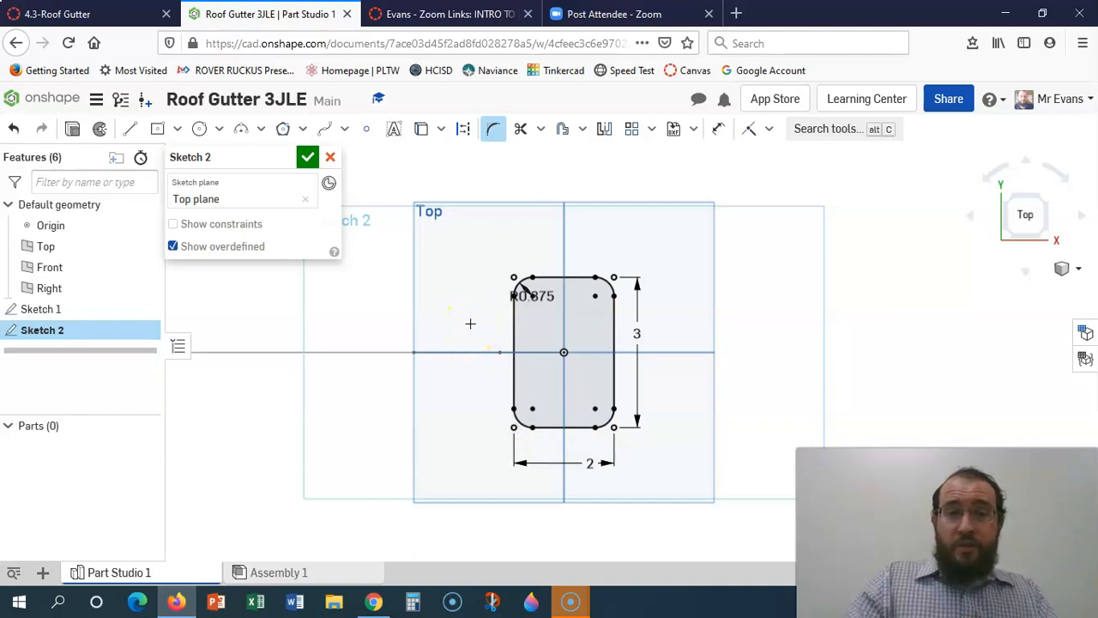
- Offset all four sides and corner arcs of the rounded rectangle, with the offset direction flipped inward
left_click(569, 139)
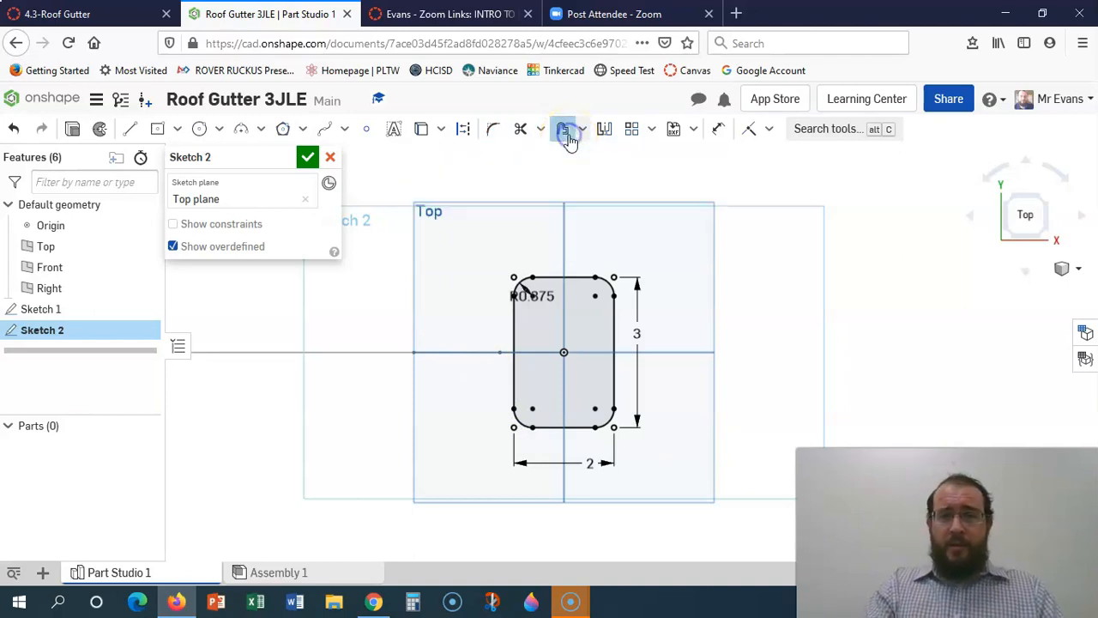
left_click(566, 276)
left_click(608, 287)
left_click(613, 336)
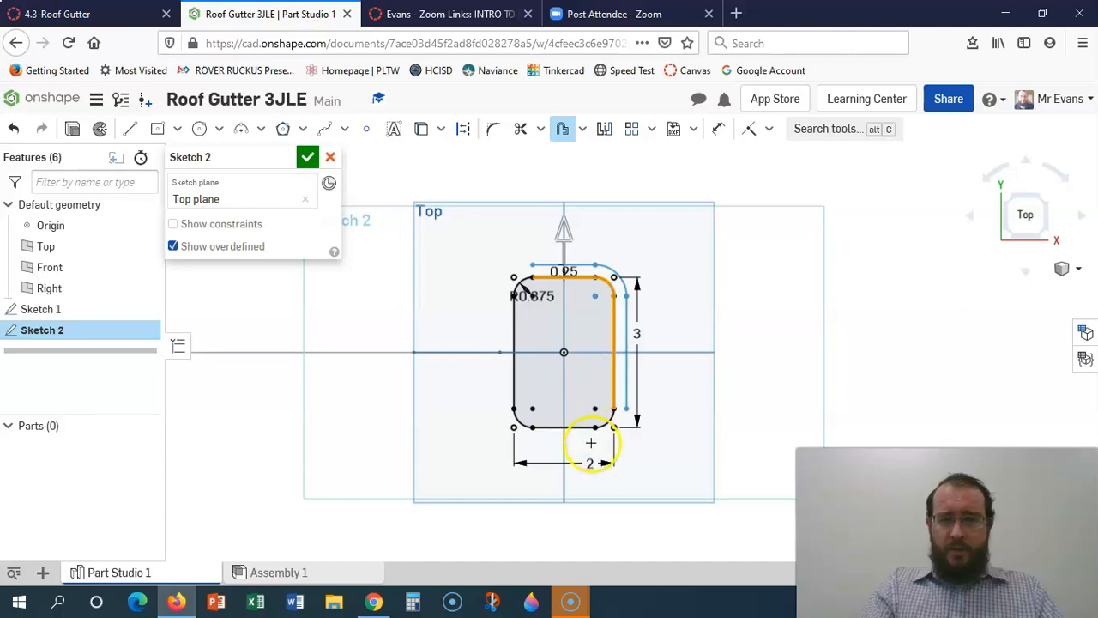
left_click(608, 424)
left_click(585, 427)
left_click(525, 421)
left_click(512, 368)
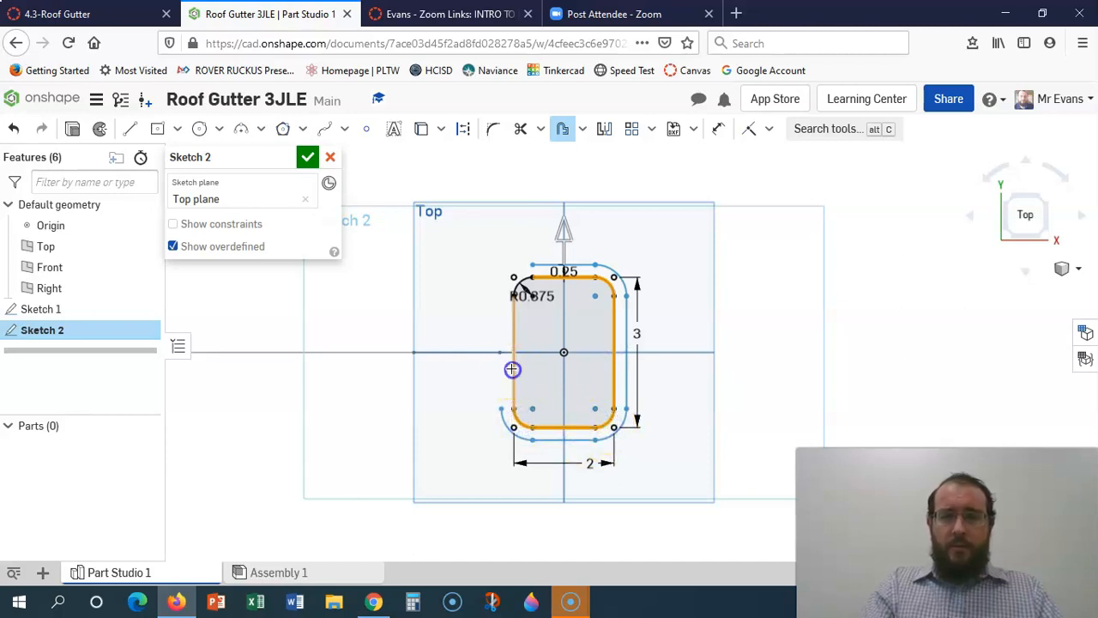
left_click(513, 286)
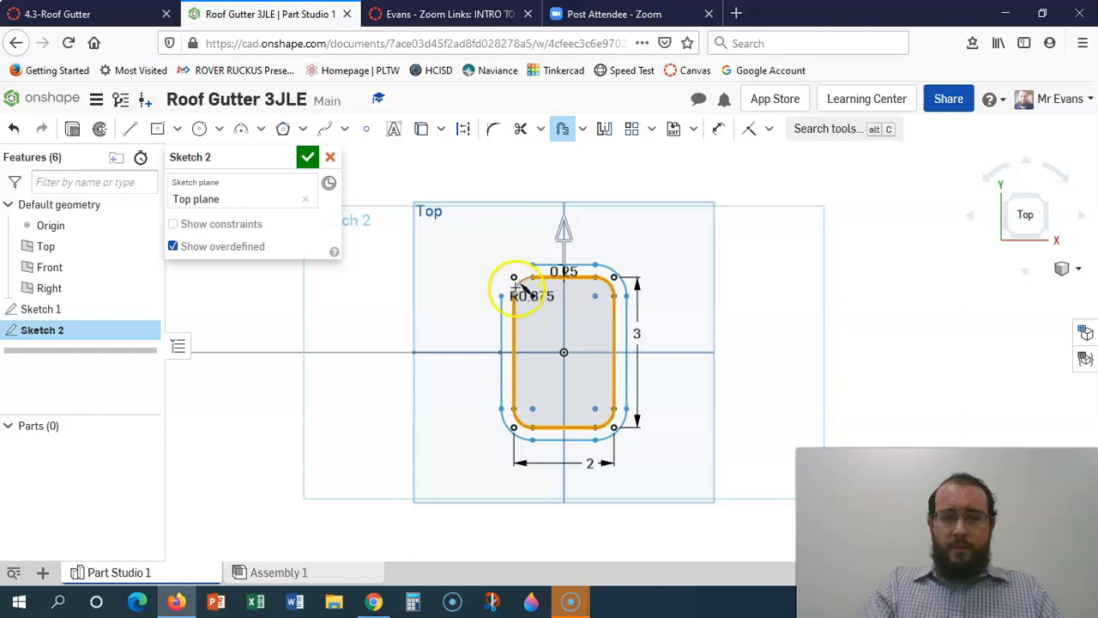
left_click(566, 233)
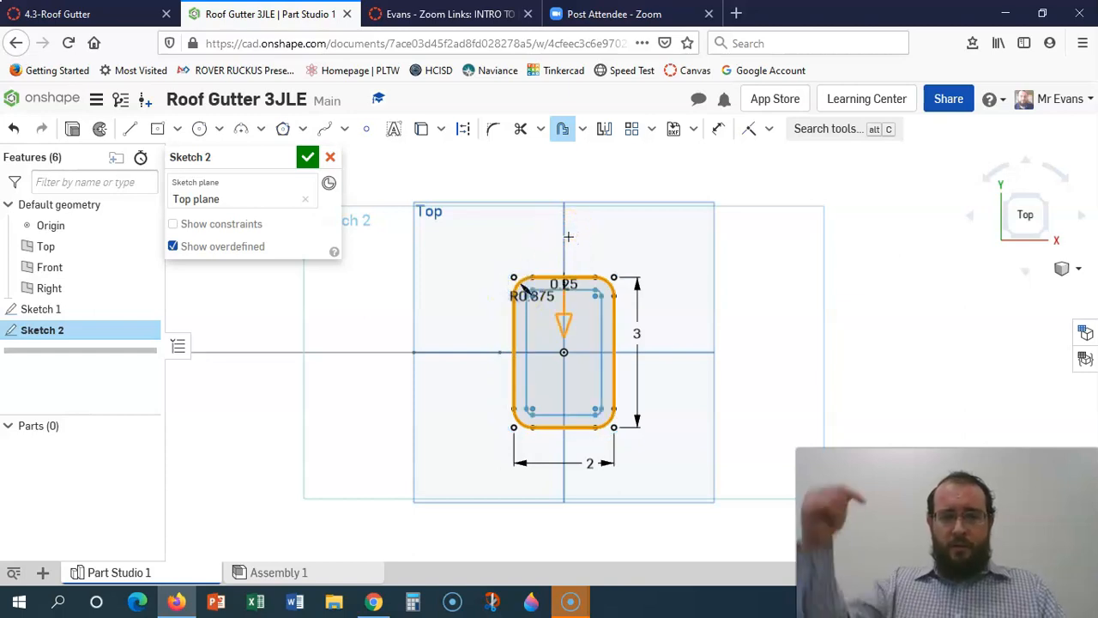
- Set the inward offset distance to 0.125 in and finish the profile sketch
double_click(572, 283)
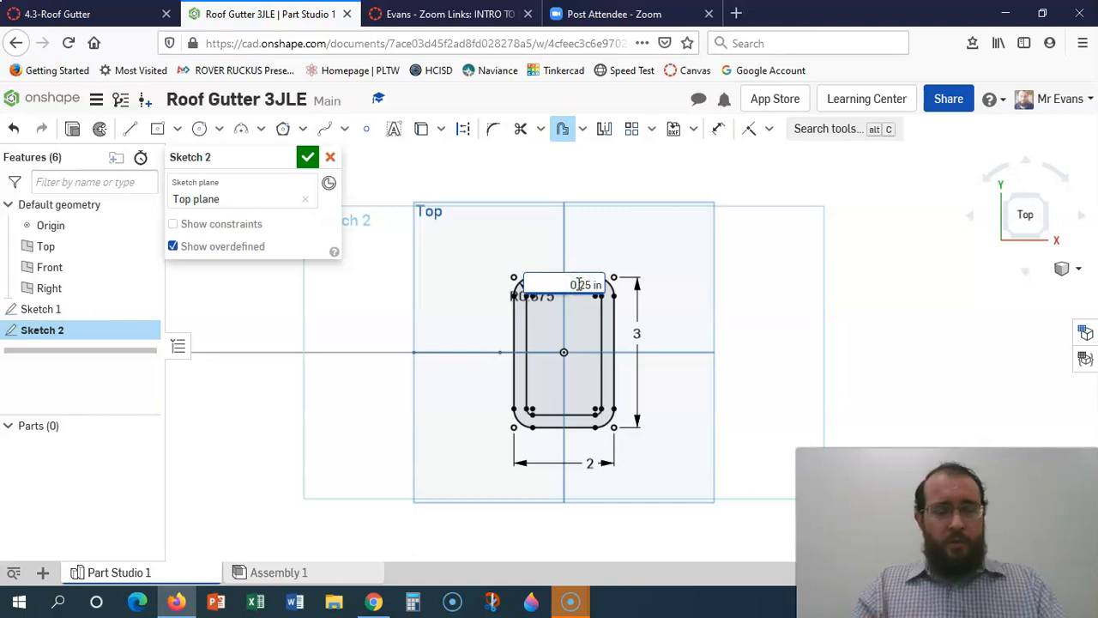
key("Return")
left_click(721, 263)
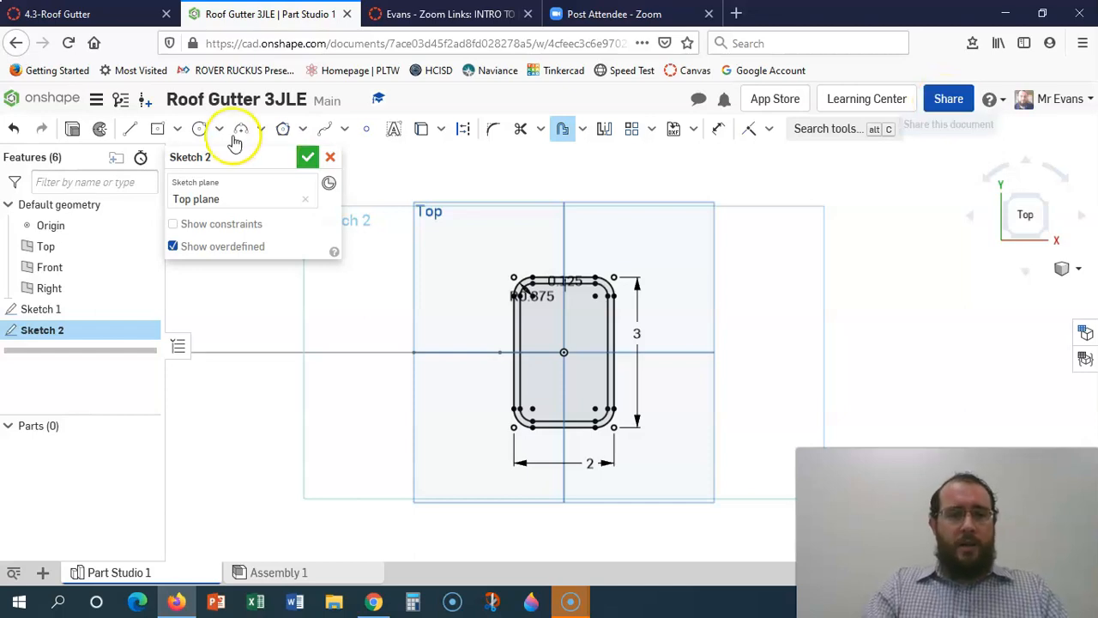
left_click(309, 161)
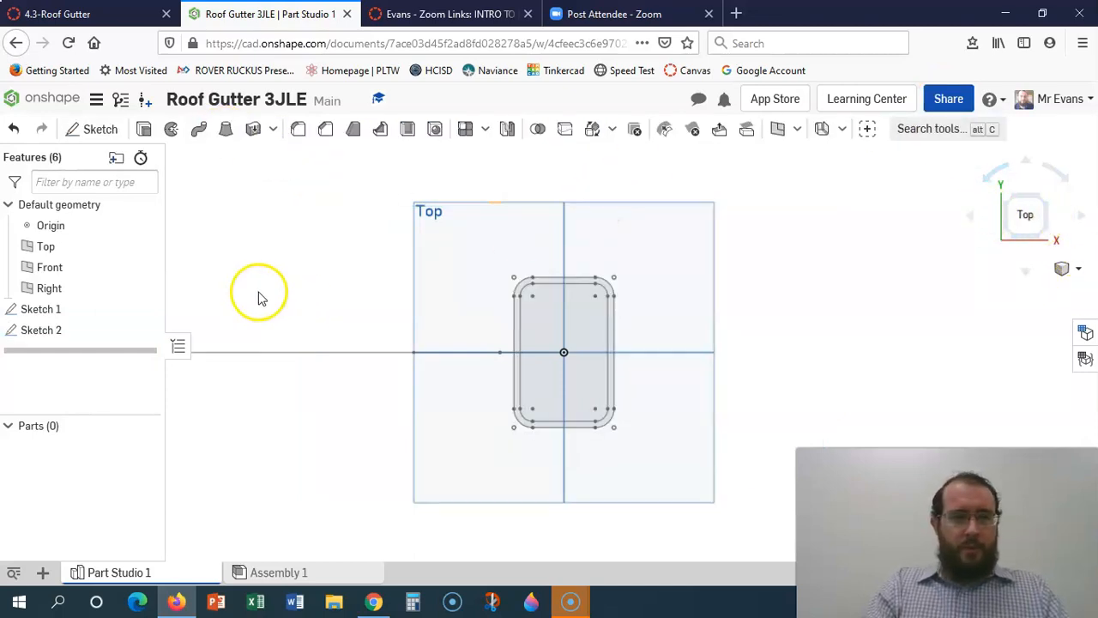
- Start a new solid sweep with the thin wall region between the two rounded rectangles as its profile
left_click(1066, 273)
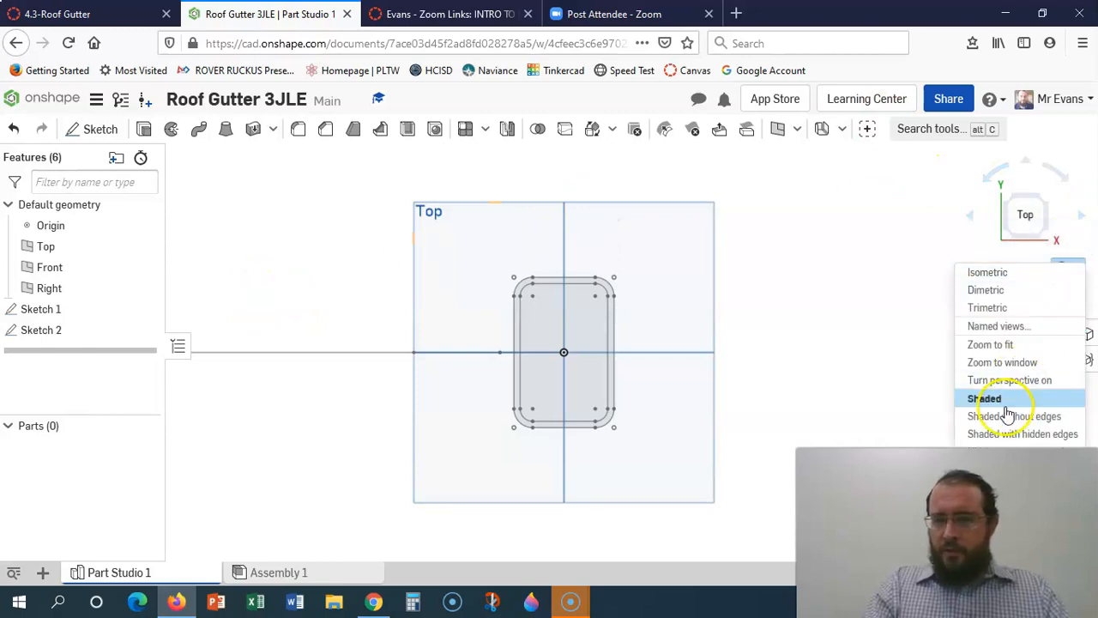
left_click(1000, 307)
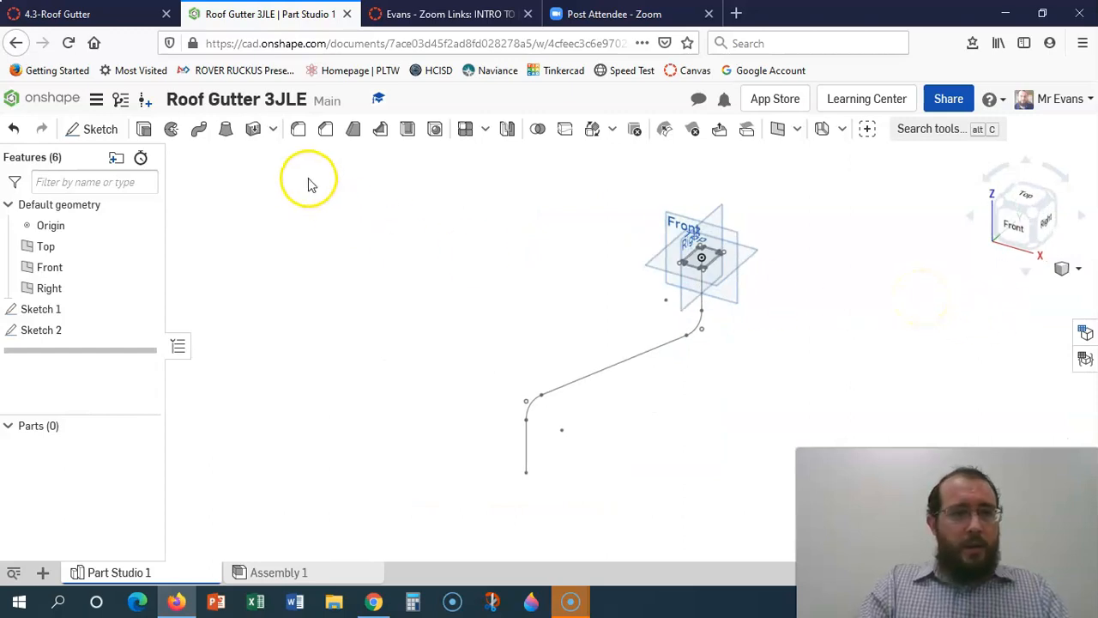
left_click(198, 130)
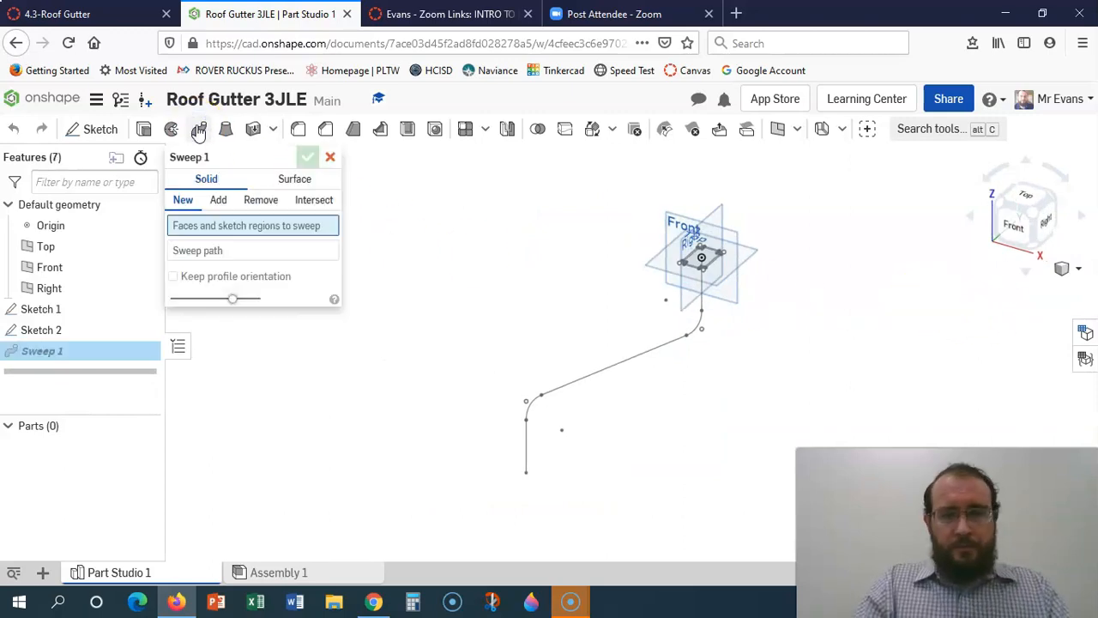
key("z")
key("f")
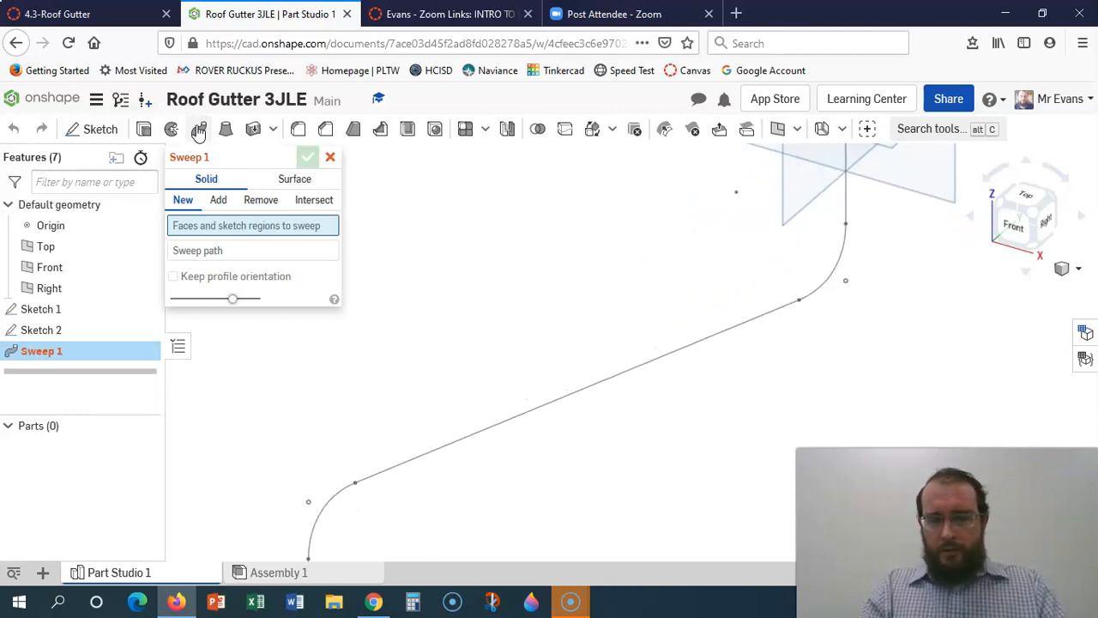
key("ctrl+Left")
key("ctrl+Left")
key("ctrl+Up")
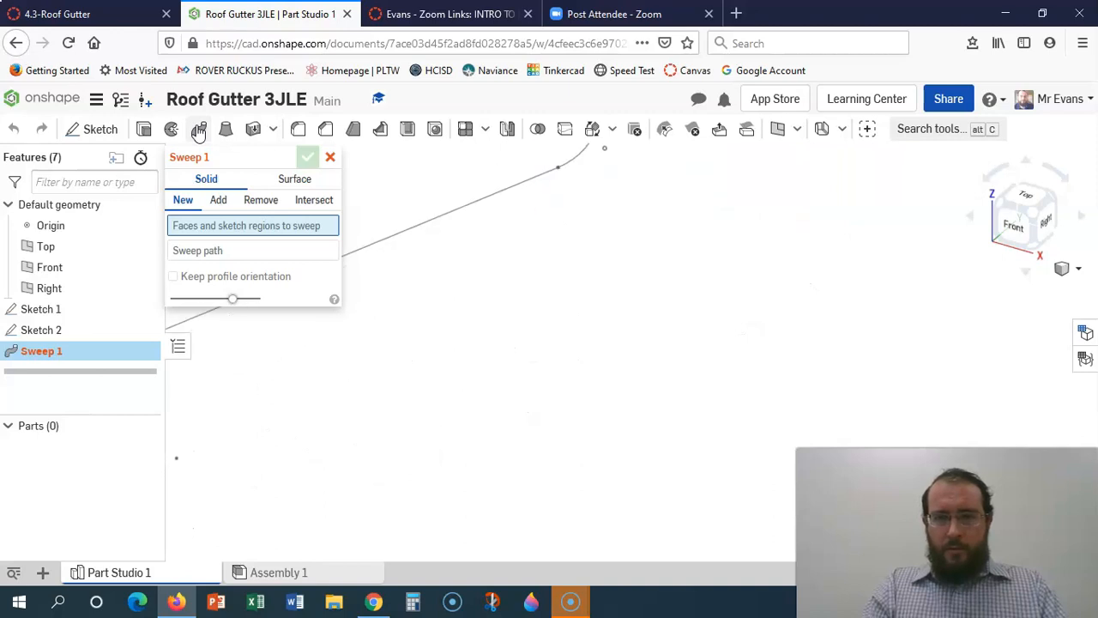
key("ctrl+Down")
key("ctrl+Down")
key("ctrl+Down")
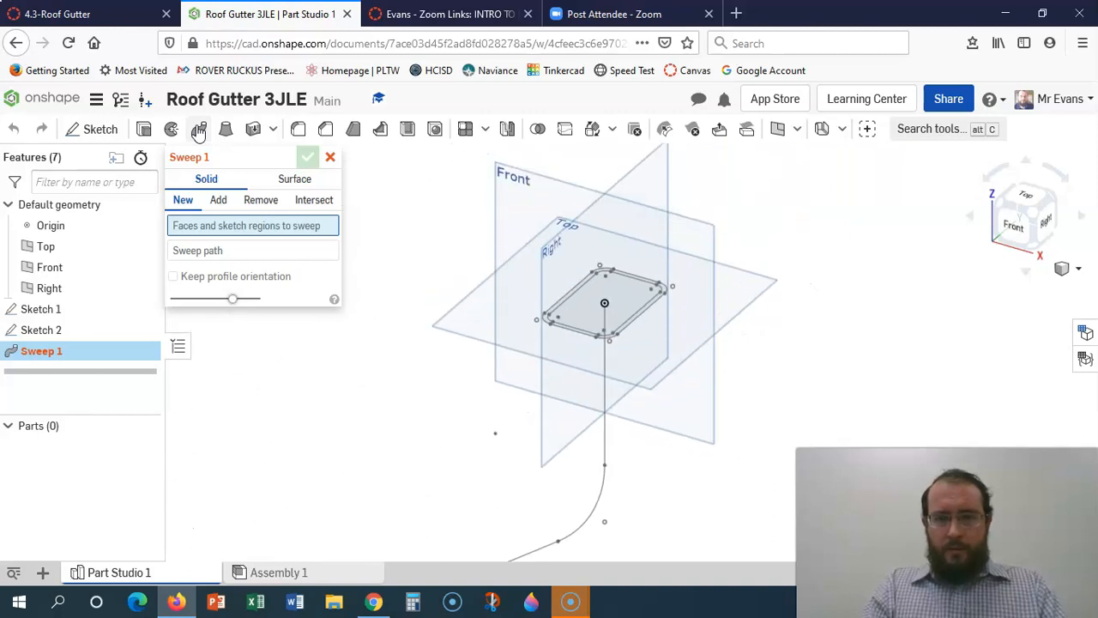
key("shift+z")
key("shift+z")
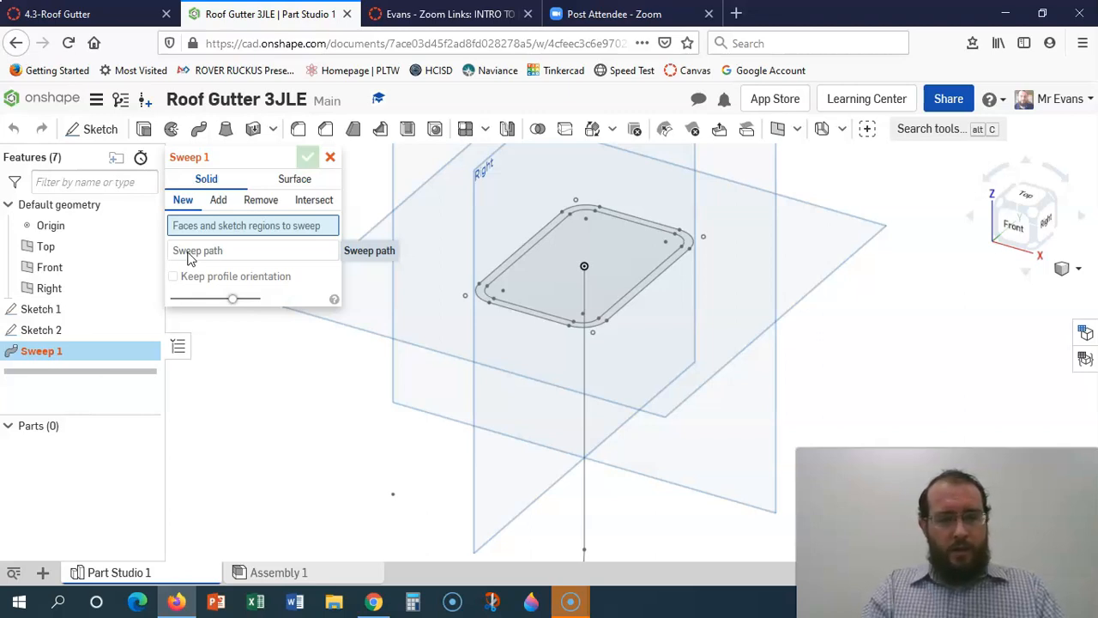
key("ctrl+Up")
key("ctrl+Down")
key("ctrl+Left")
key("ctrl+Right")
key("ctrl+Up")
key("ctrl+Down")
key("ctrl+Down")
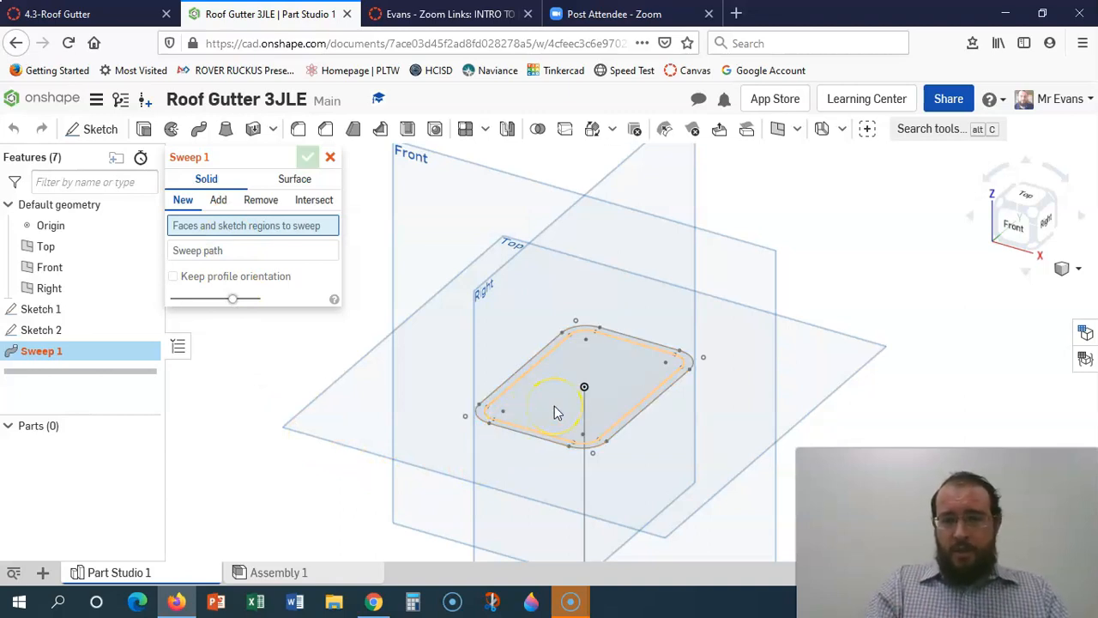
left_click(478, 412)
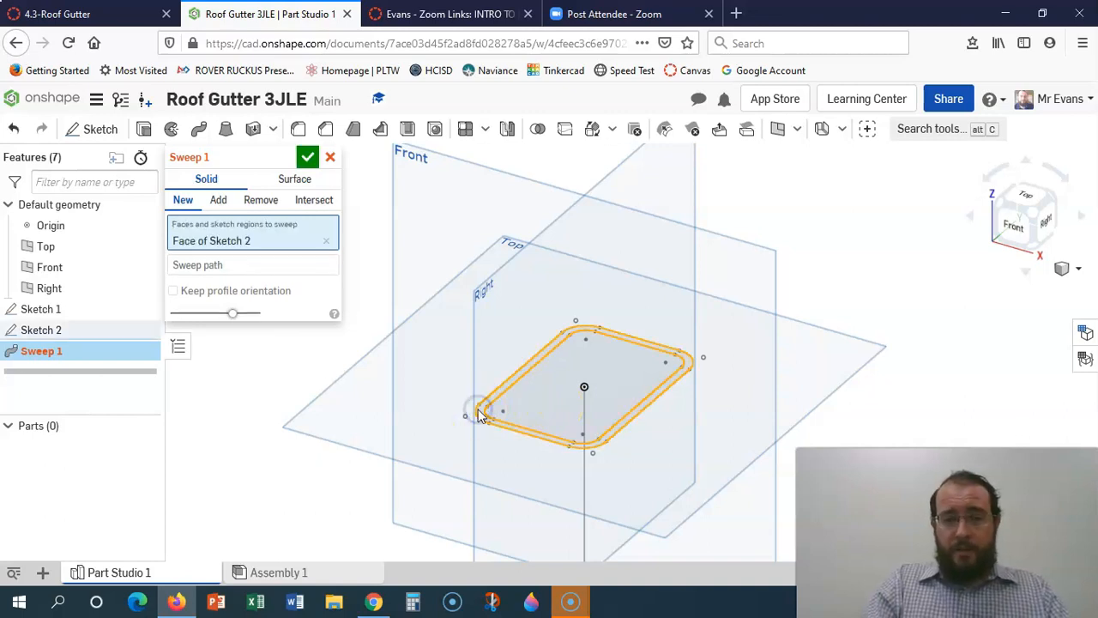
- Use all five connected segments of the path sketch, lines and arcs, as the sweep path and finish the sweep
left_click(248, 265)
key("f")
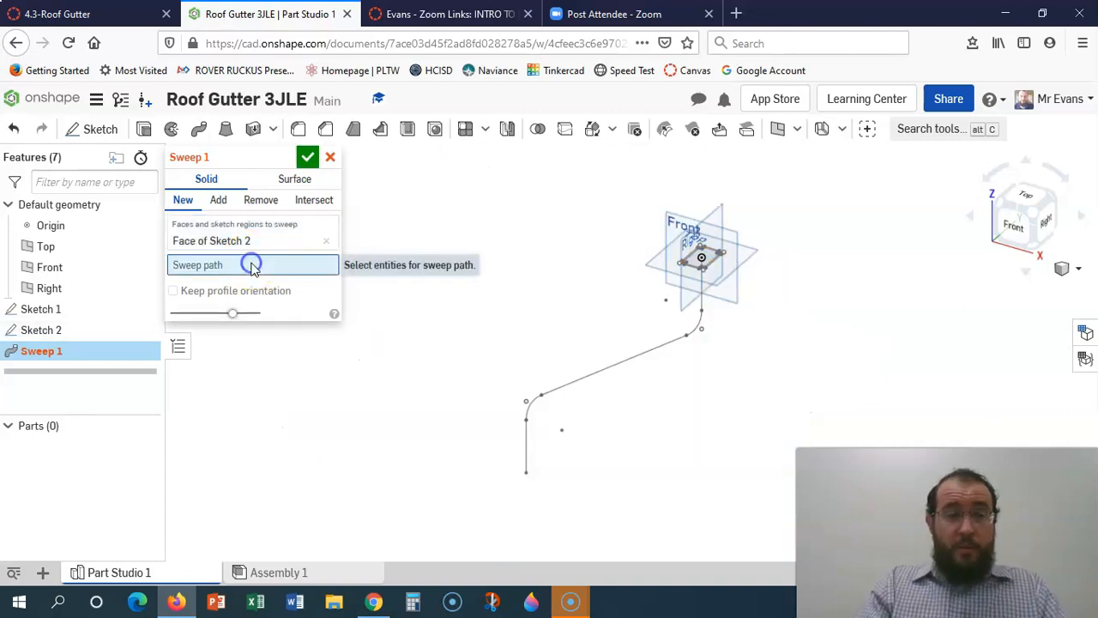
left_click(702, 305)
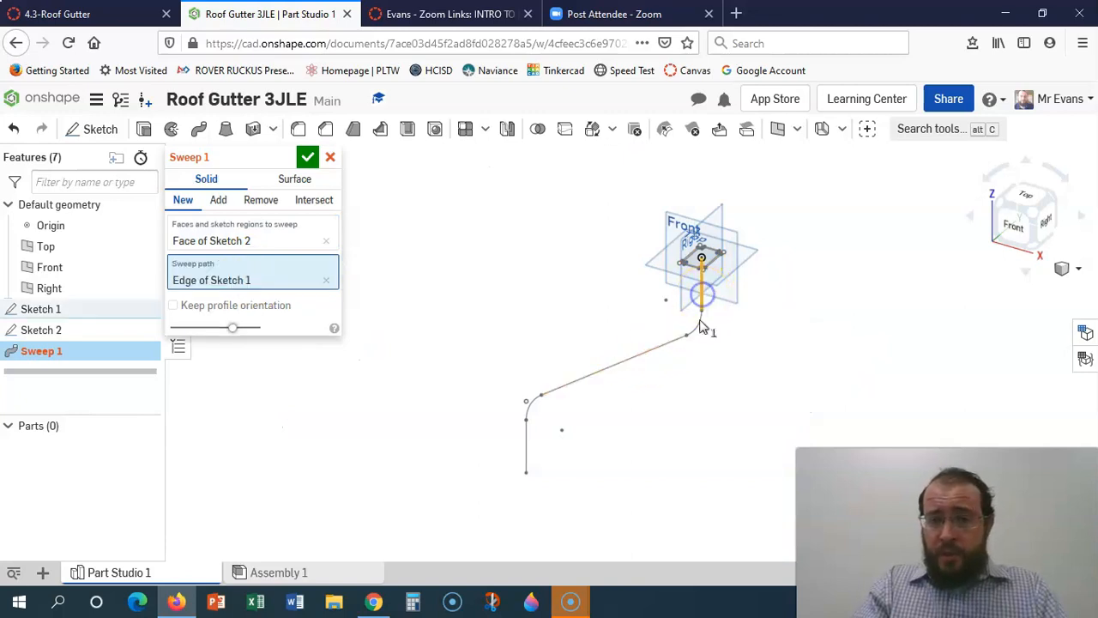
left_click(673, 340)
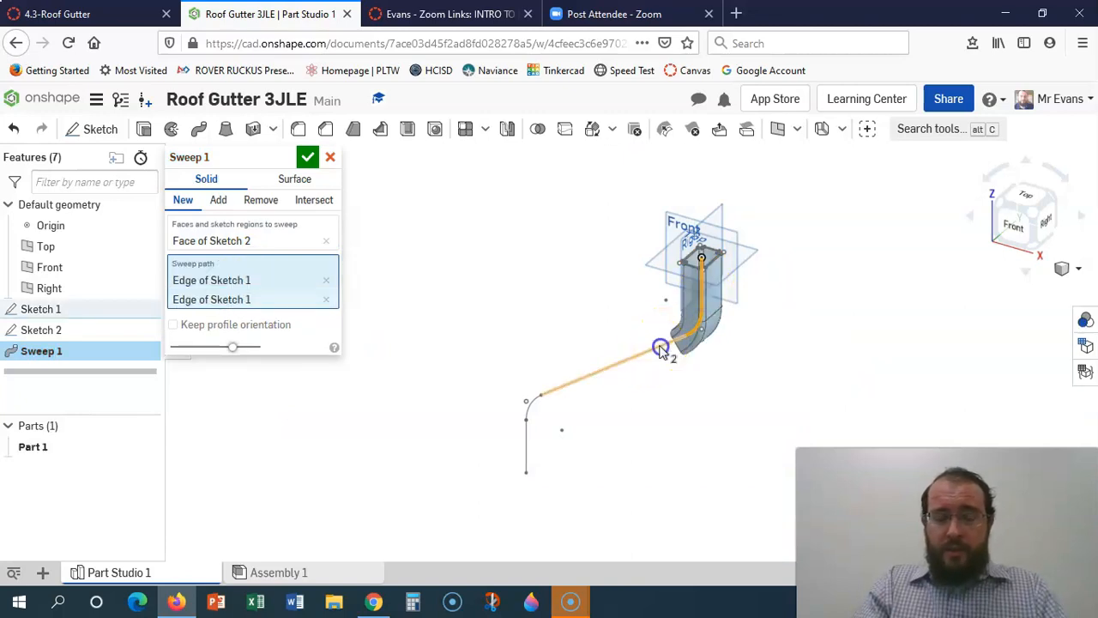
left_click(592, 374)
left_click(530, 411)
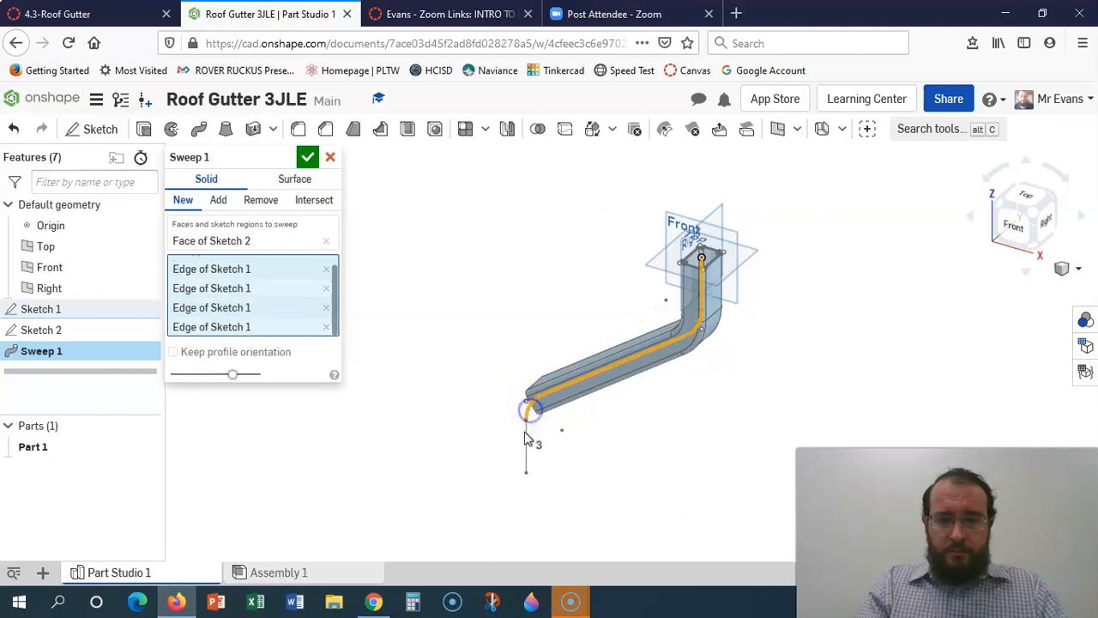
left_click(526, 439)
left_click(307, 159)
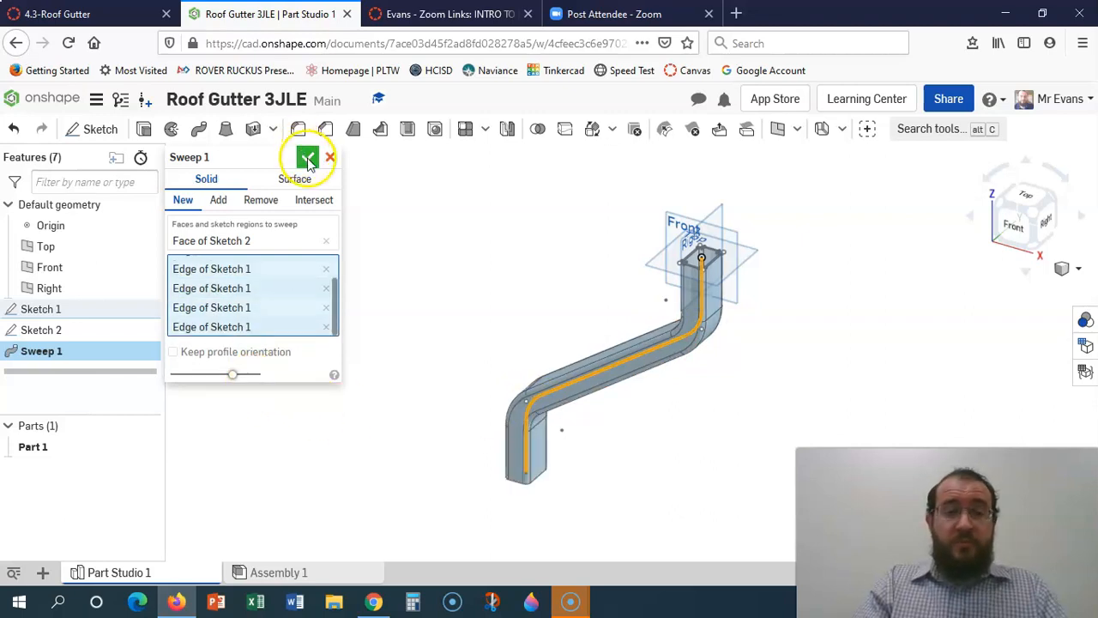
- Hide the origin and the Top, Front and Right planes, and show the part in the trimetric view
left_click(144, 225)
left_click(144, 246)
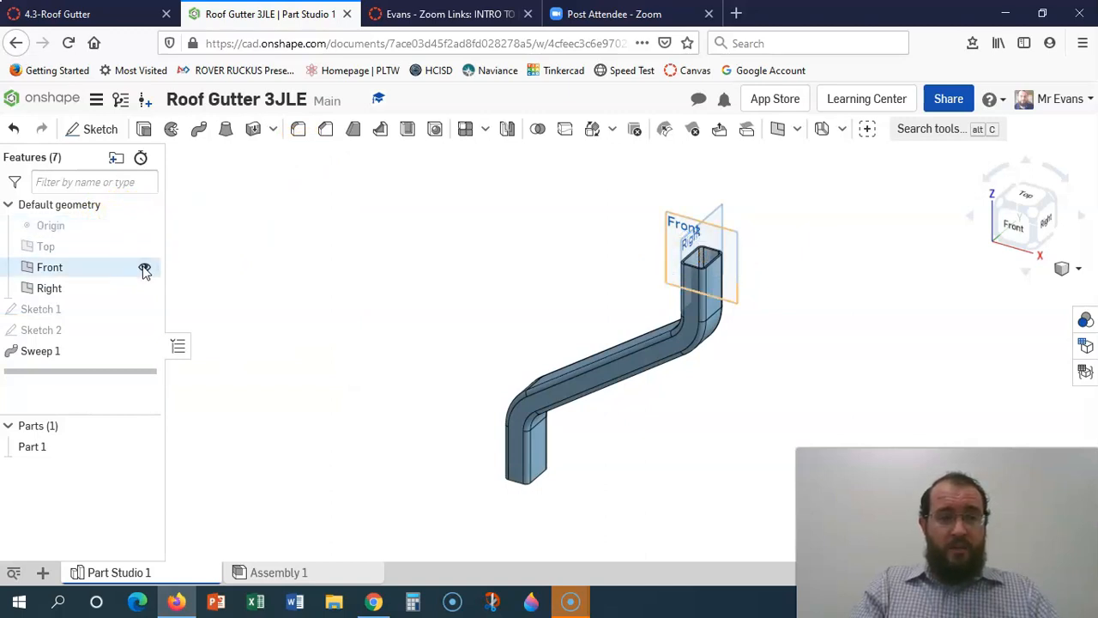
left_click(143, 267)
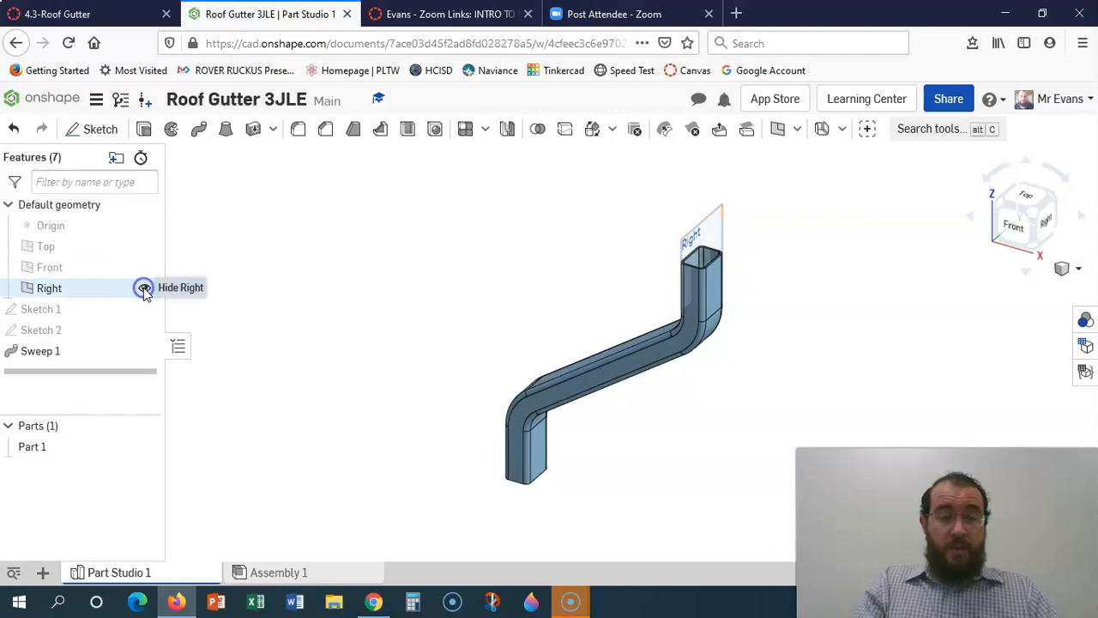
left_click(143, 288)
left_click(1077, 270)
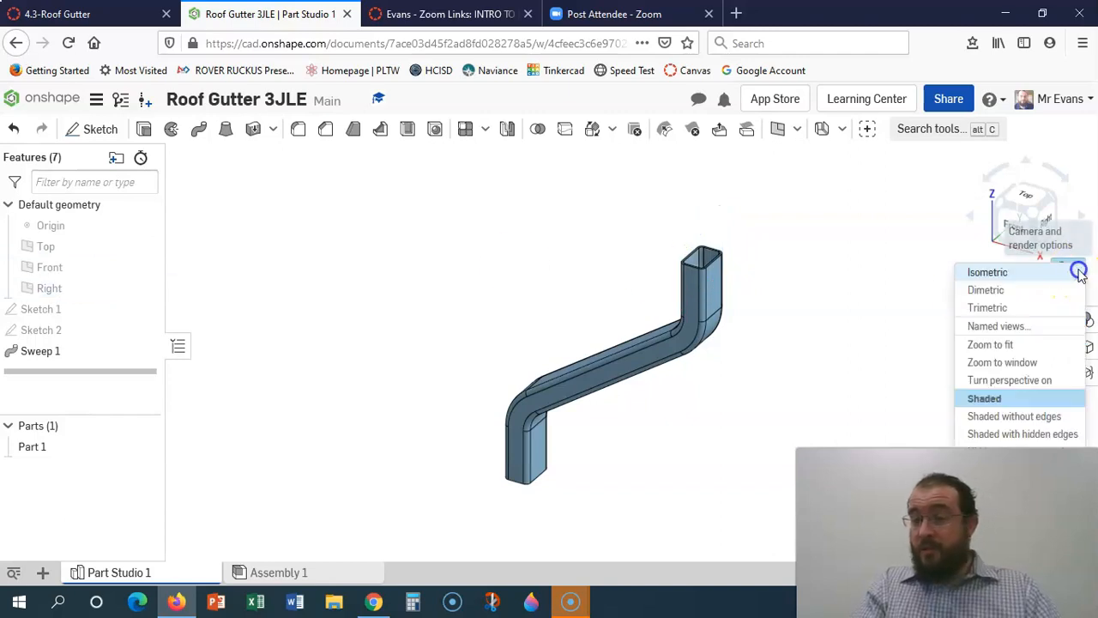
left_click(1020, 314)
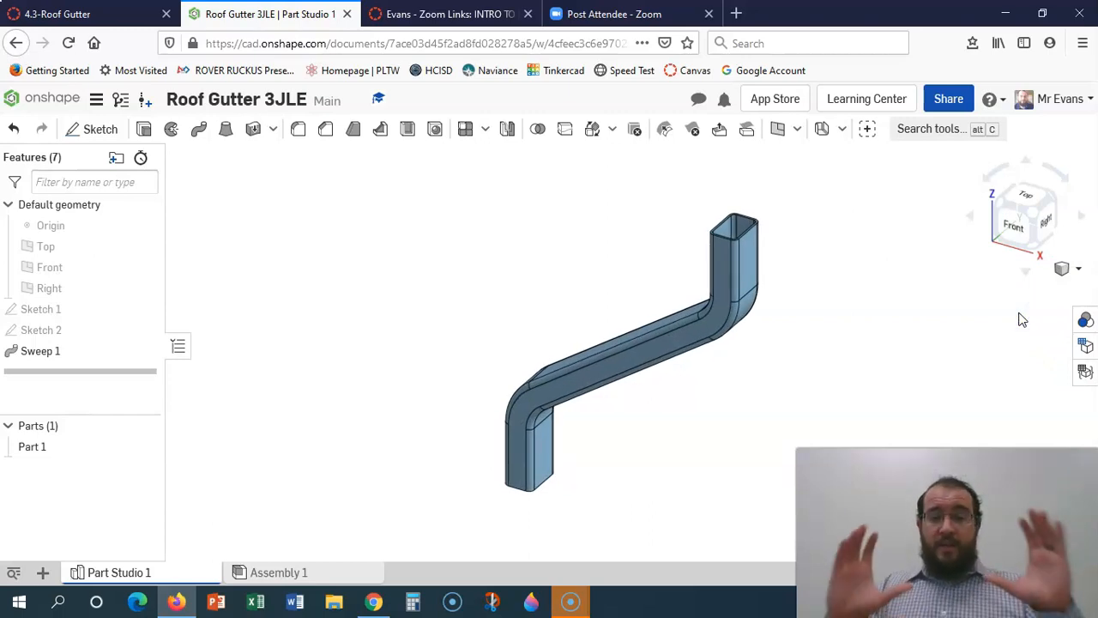
- Change the appearance of the swept part to light grey, CCCCCC
left_click(49, 449)
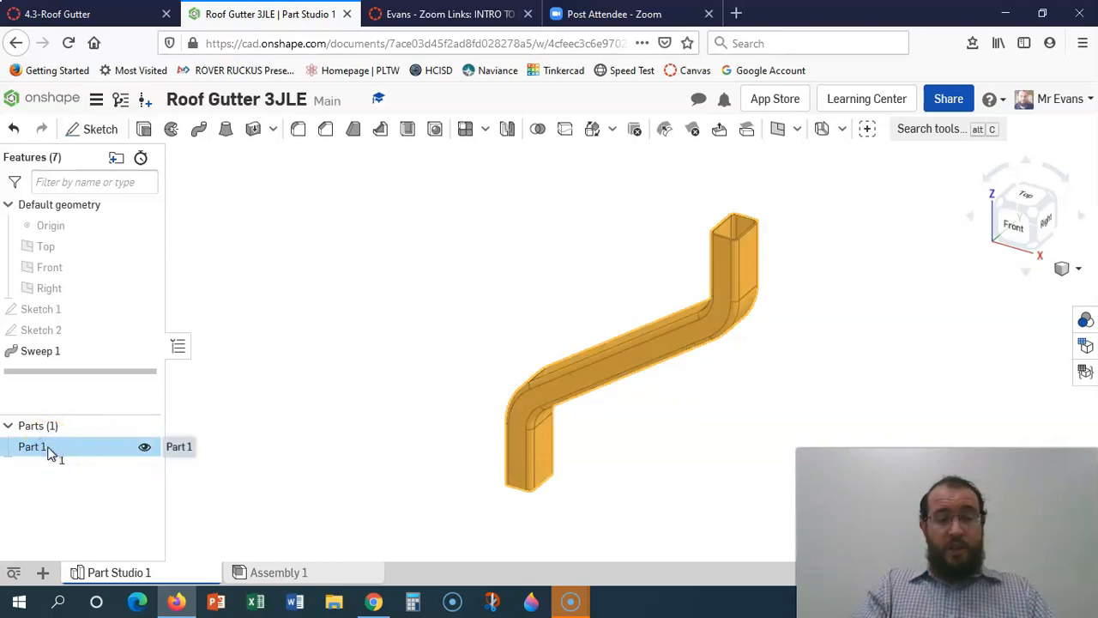
right_click(48, 449)
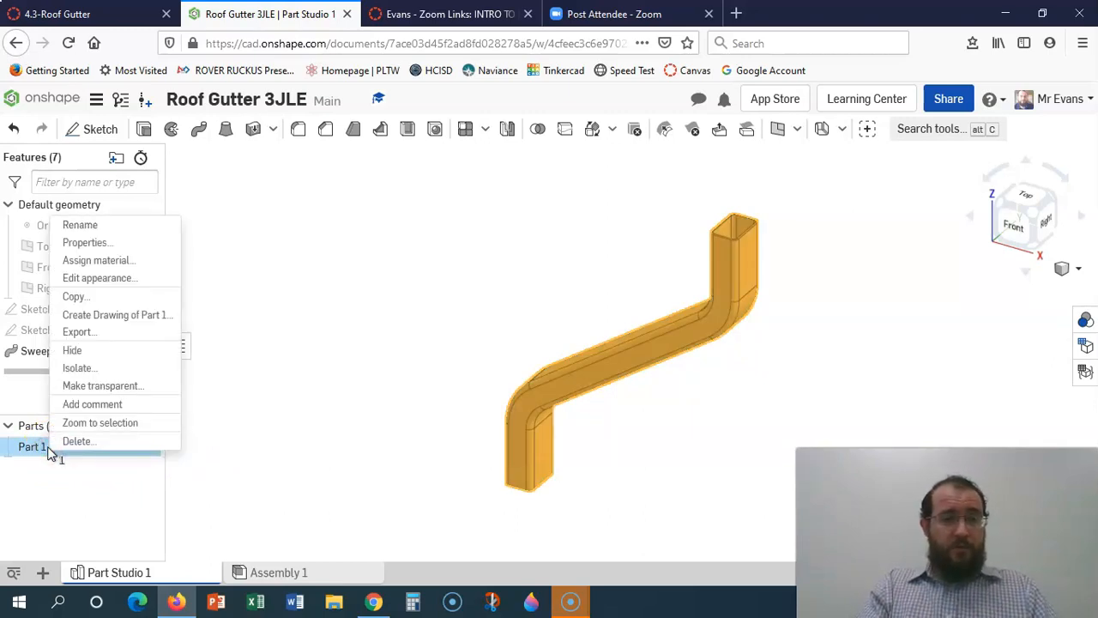
left_click(123, 277)
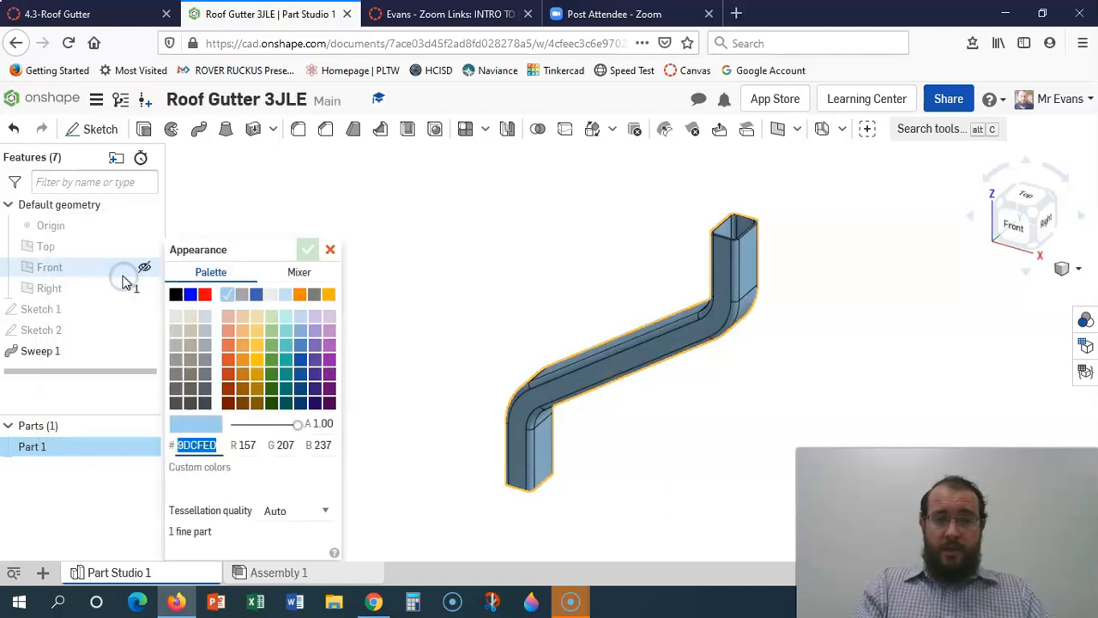
left_click(178, 329)
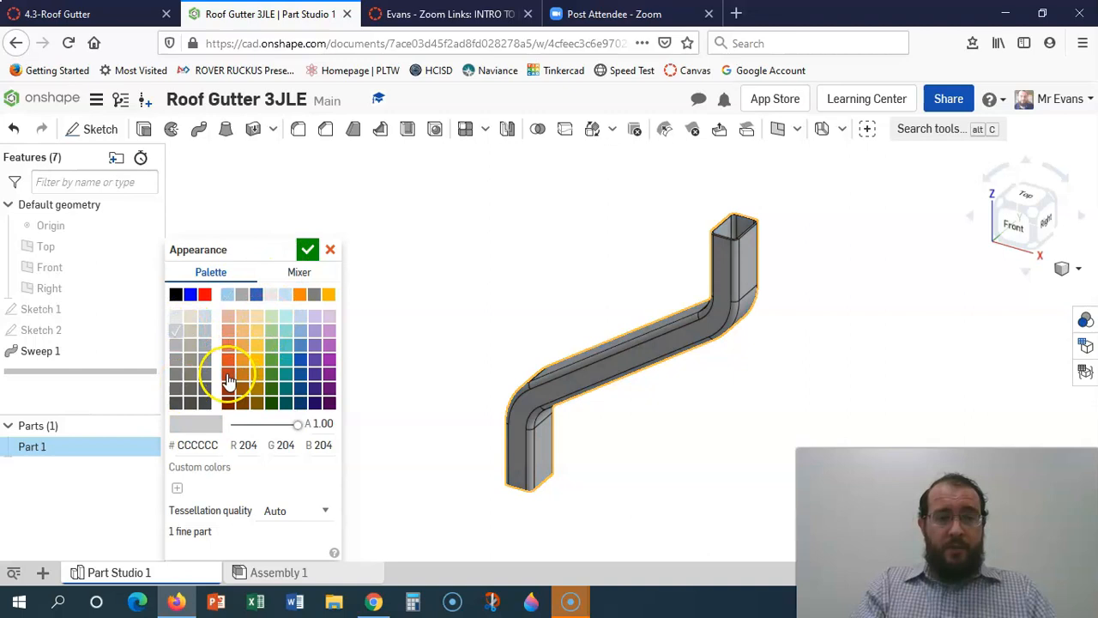
left_click(308, 251)
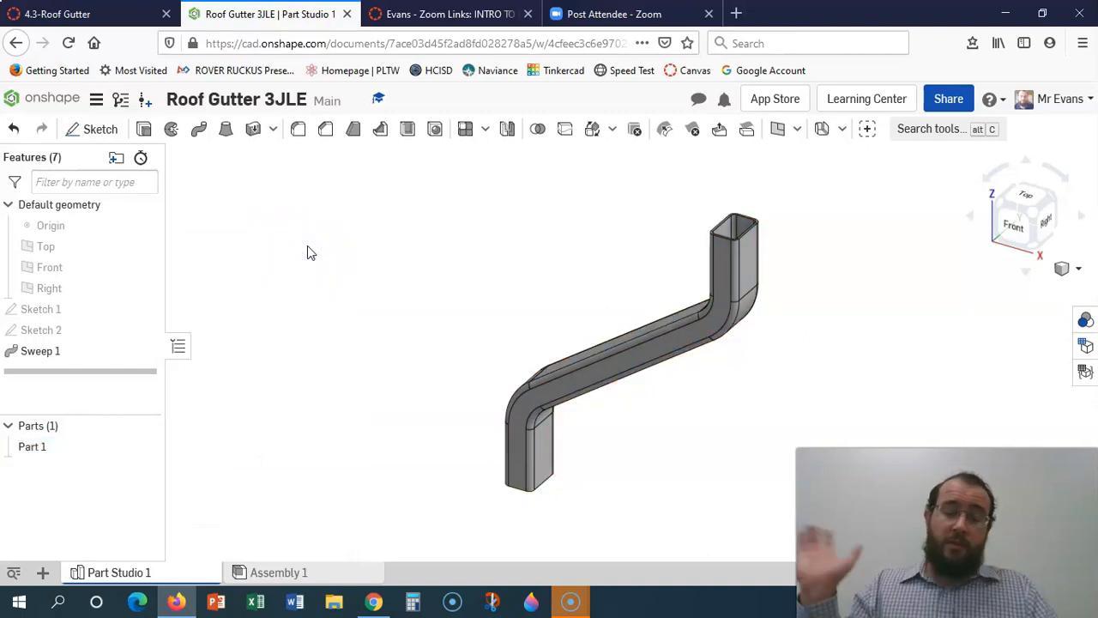